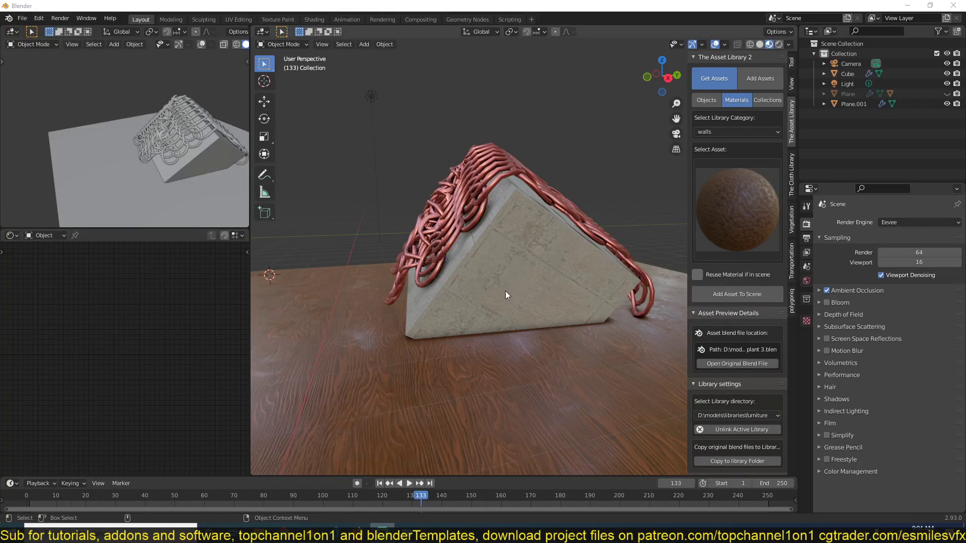
shift+middle_drag(509, 274, 454, 285)
scroll(493, 279, up, 4)
scroll(492, 285, down, 3)
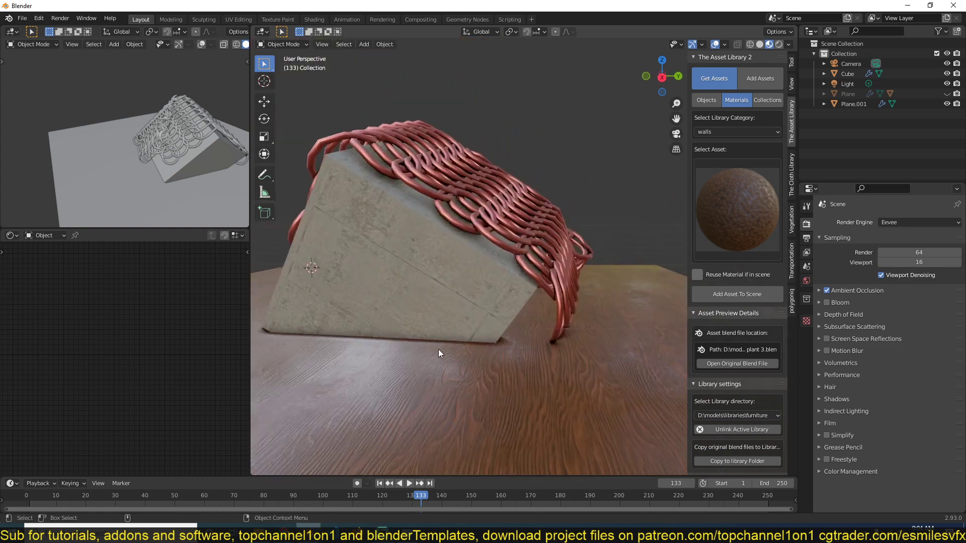
click(384, 352)
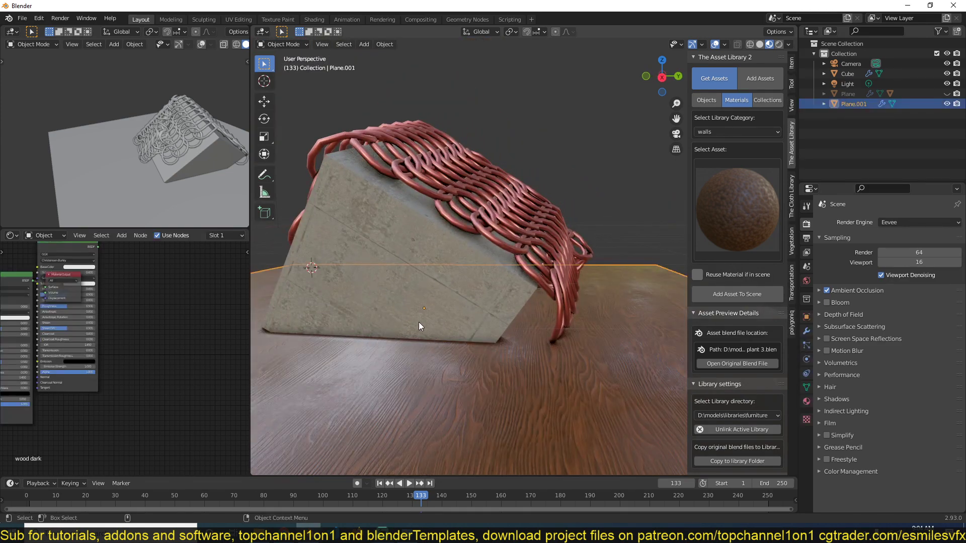
middle_drag(418, 326, 480, 322)
middle_drag(576, 316, 470, 349)
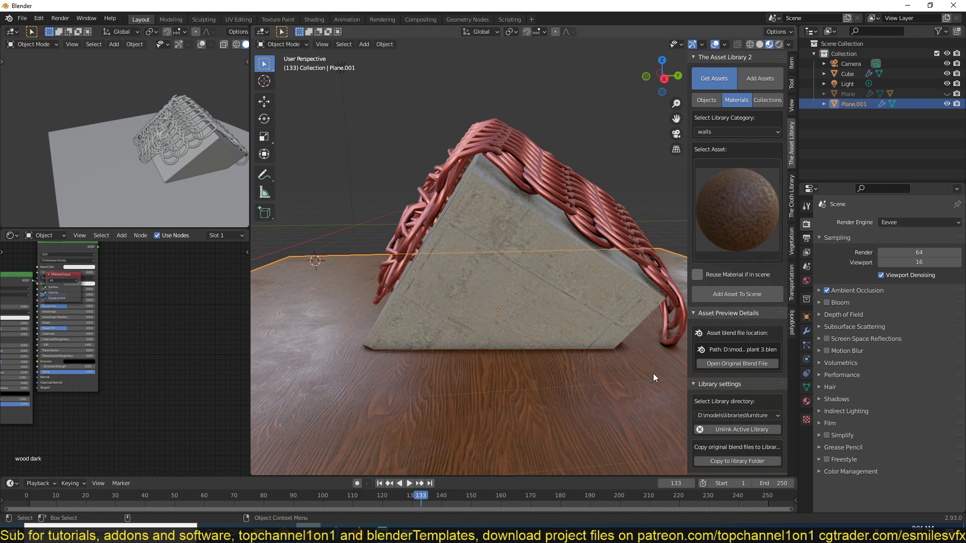
- Add a UV sphere beside the concrete block and scale it up to about 2.975
scroll(356, 295, down, 3)
middle_drag(356, 294, 402, 315)
key(shift+a)
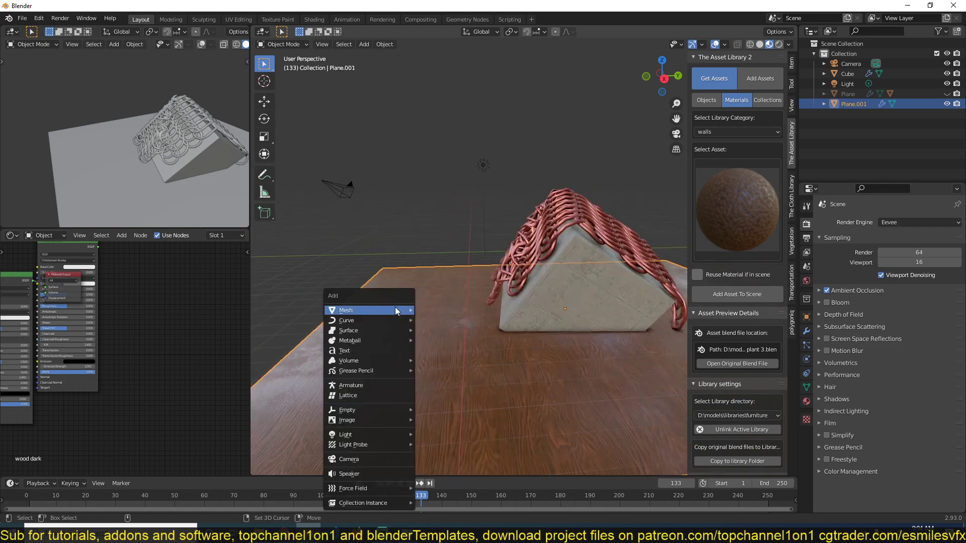
mouse_move(394, 310)
click(442, 340)
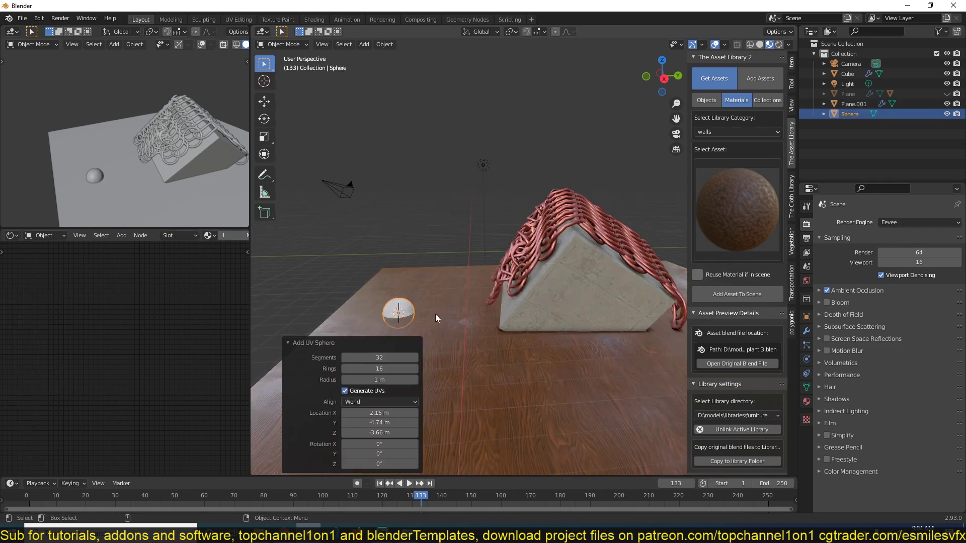
key(s)
click(524, 296)
- Raise the sphere along the Z axis until it rests on the wooden plane and shade it smooth
key(g)
key(z)
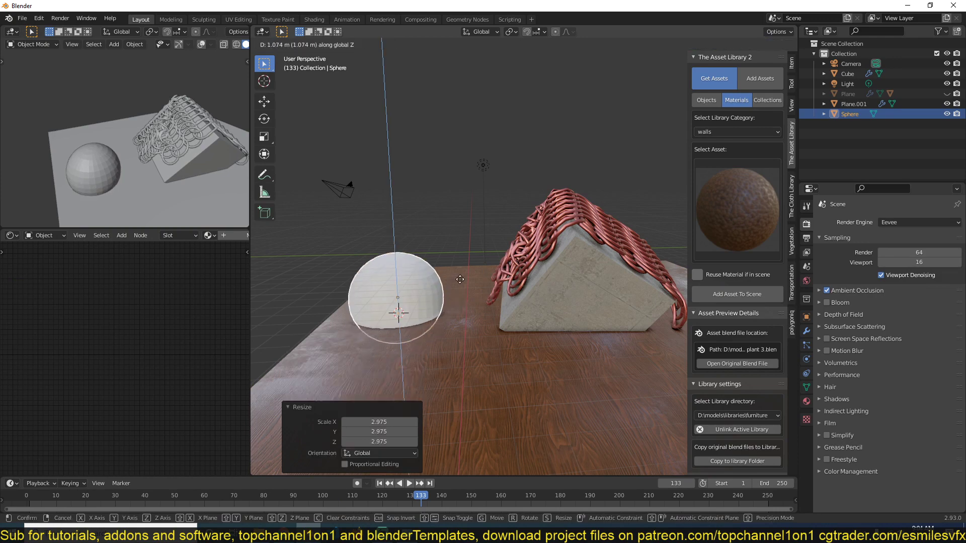
click(433, 259)
scroll(392, 255, up, 3)
right_click(392, 254)
click(393, 255)
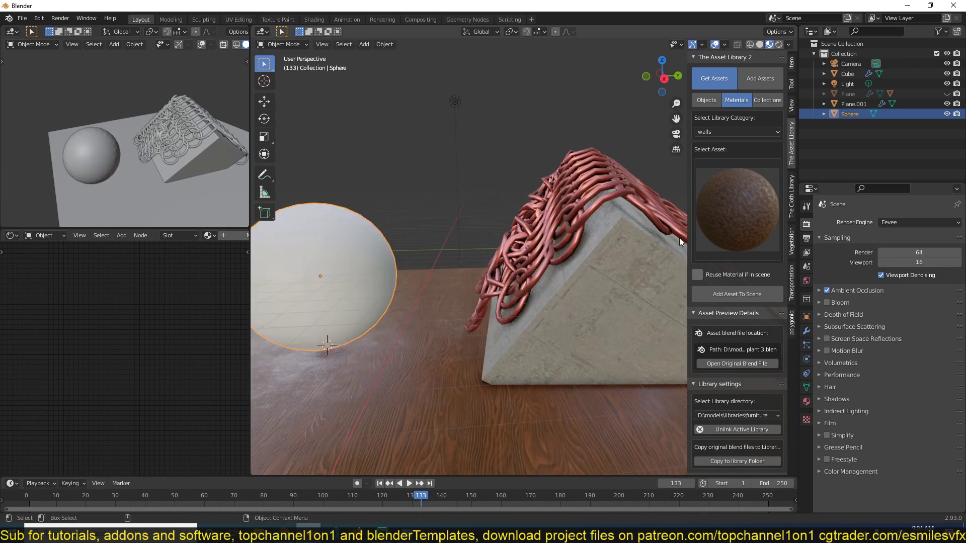
- Enable reuse of materials already in the scene and apply the previewed brown library material to the sphere
click(711, 276)
click(735, 291)
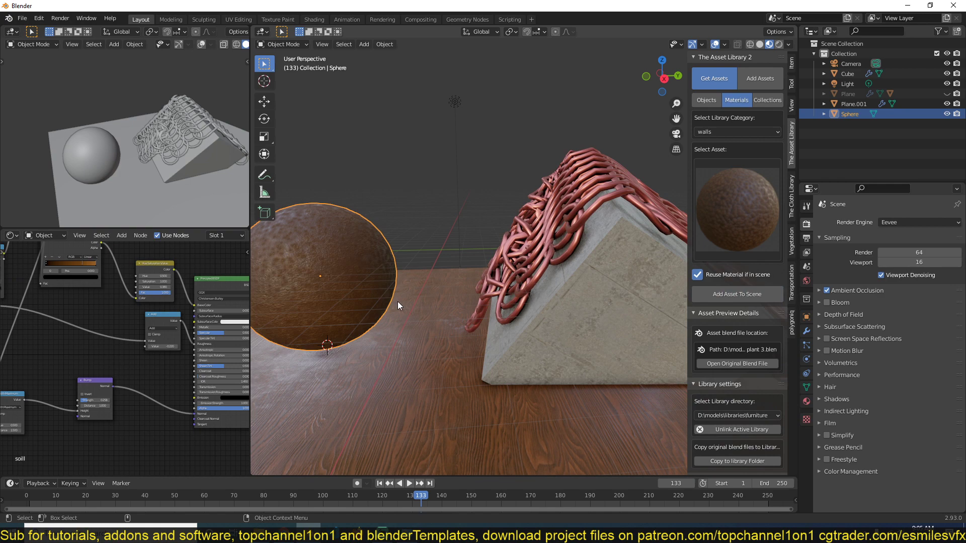
middle_drag(398, 301, 496, 346)
scroll(539, 305, up, 3)
key(alt+a)
scroll(476, 298, down, 3)
click(475, 317)
middle_drag(567, 397, 505, 381)
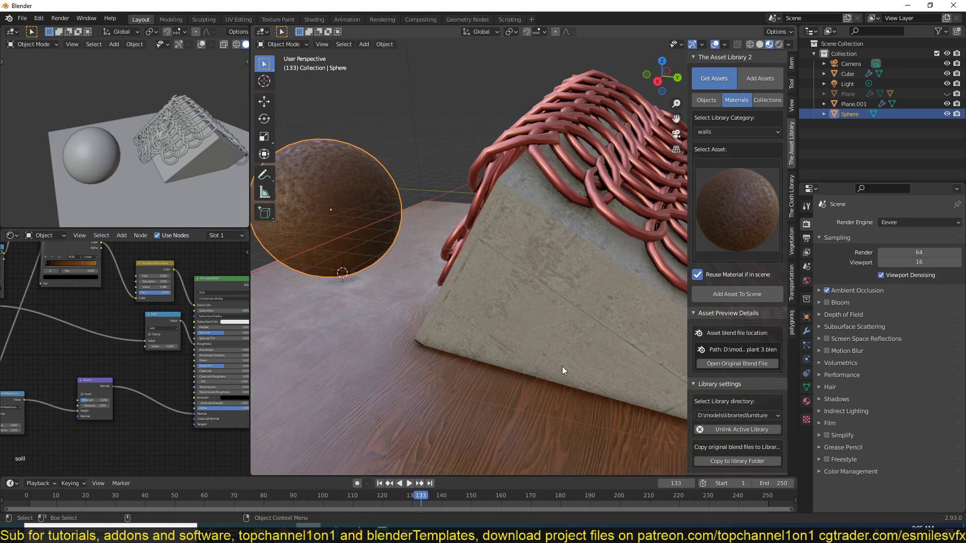
shift+middle_drag(562, 367, 524, 353)
- Select all nodes of the sphere's soill material, with the Principled BSDF active, and copy them
scroll(366, 312, down, 5)
scroll(161, 324, down, 8)
key(a)
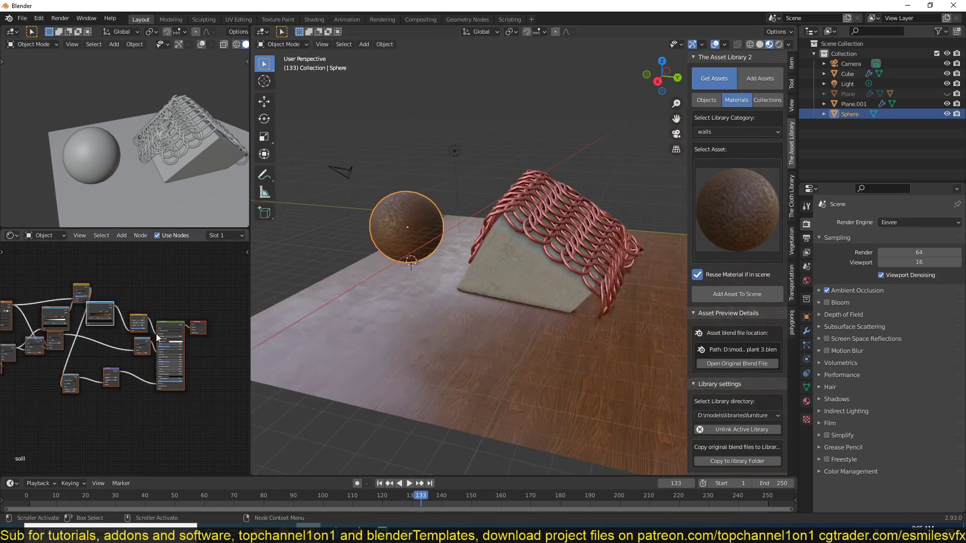
scroll(166, 332, down, 3)
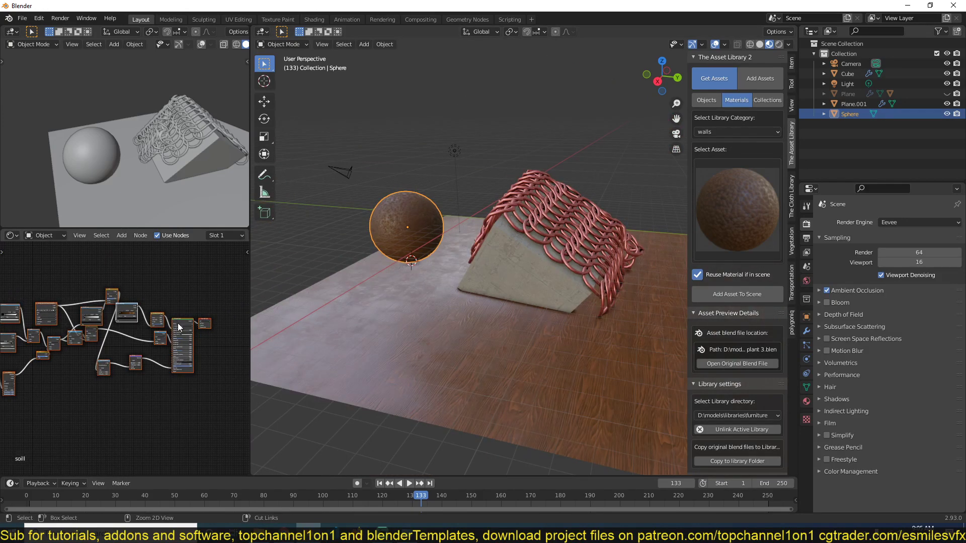
shift+click(183, 321)
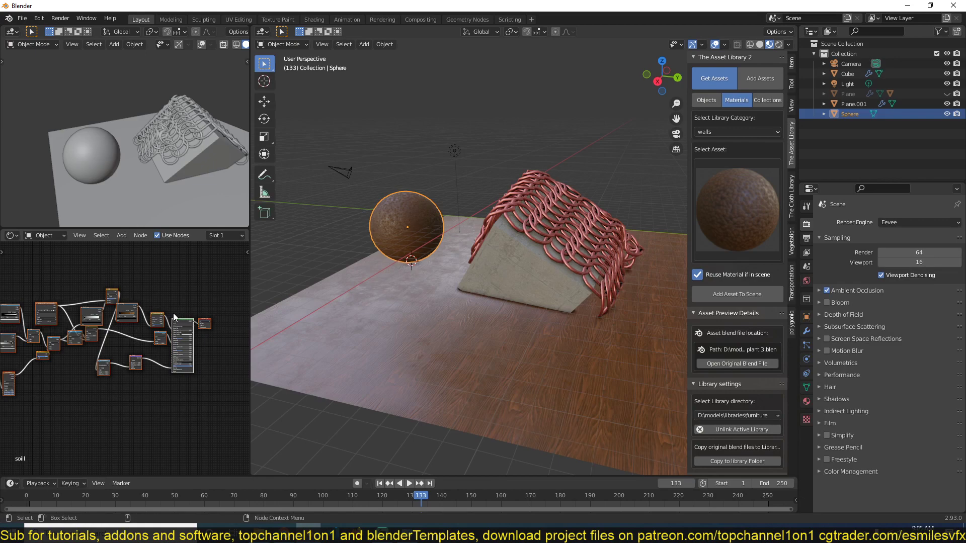
- Paste the copied soill nodes into the cube's concrete.001 material and place them above the existing nodes
click(532, 281)
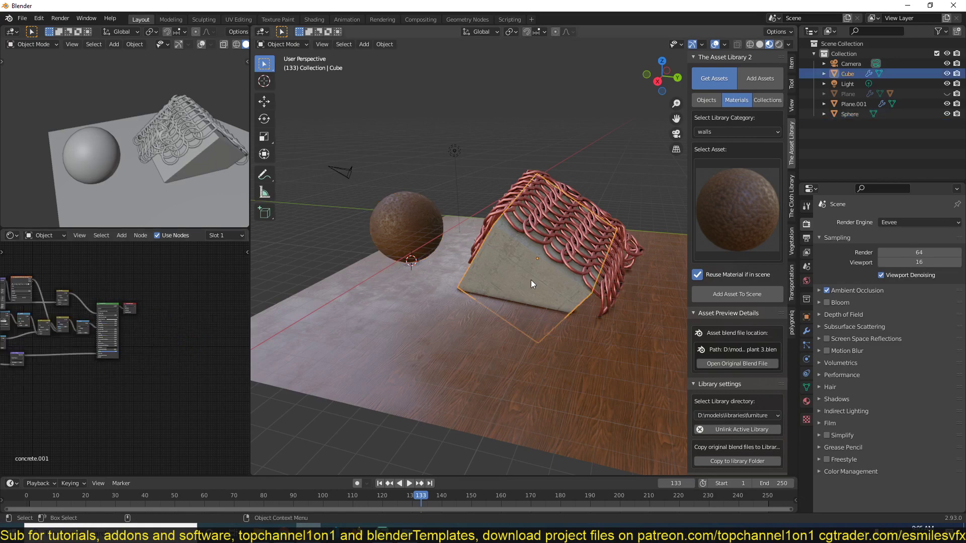
key(Home)
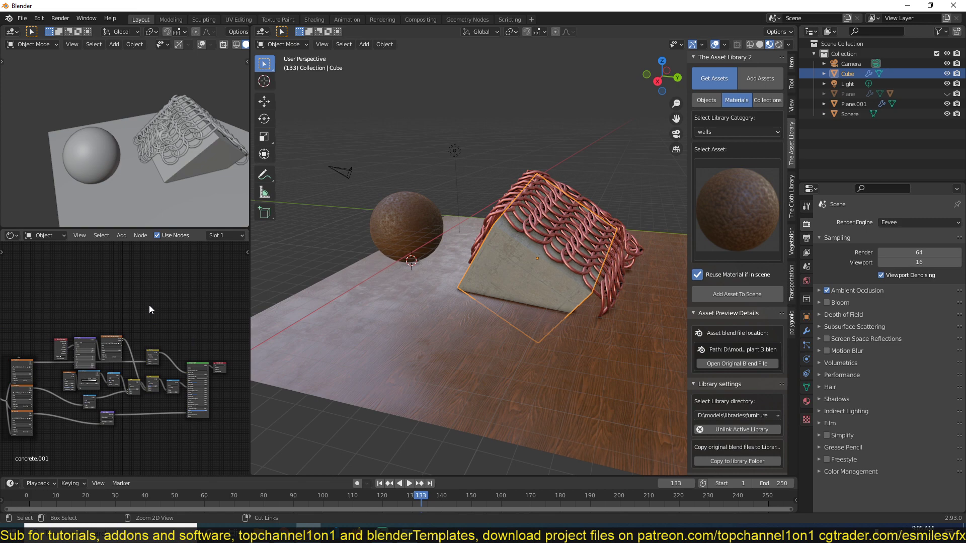
key(ctrl+v)
key(g)
click(113, 297)
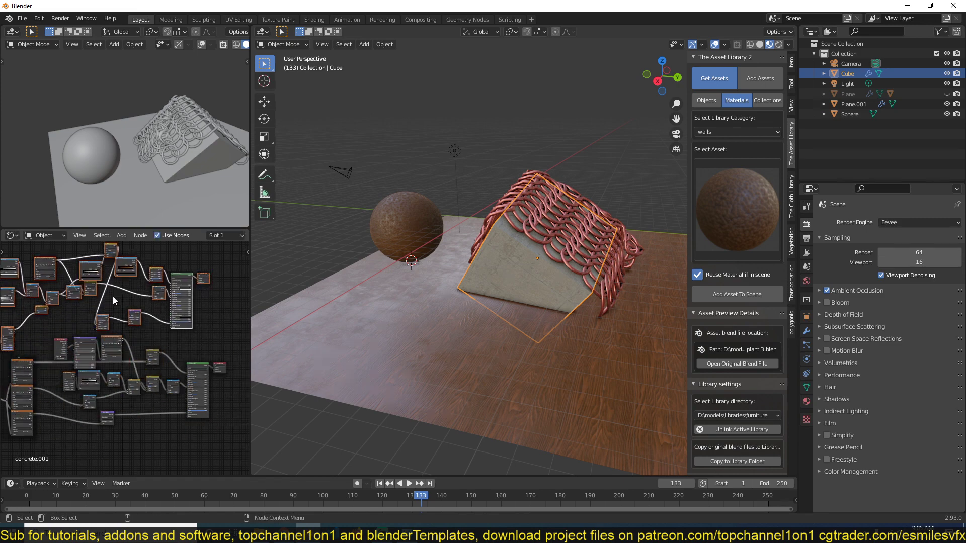
- Delete the duplicate Material Output node that came with the pasted soill nodes
click(217, 336)
middle_drag(217, 336, 130, 401)
scroll(178, 333, up, 7)
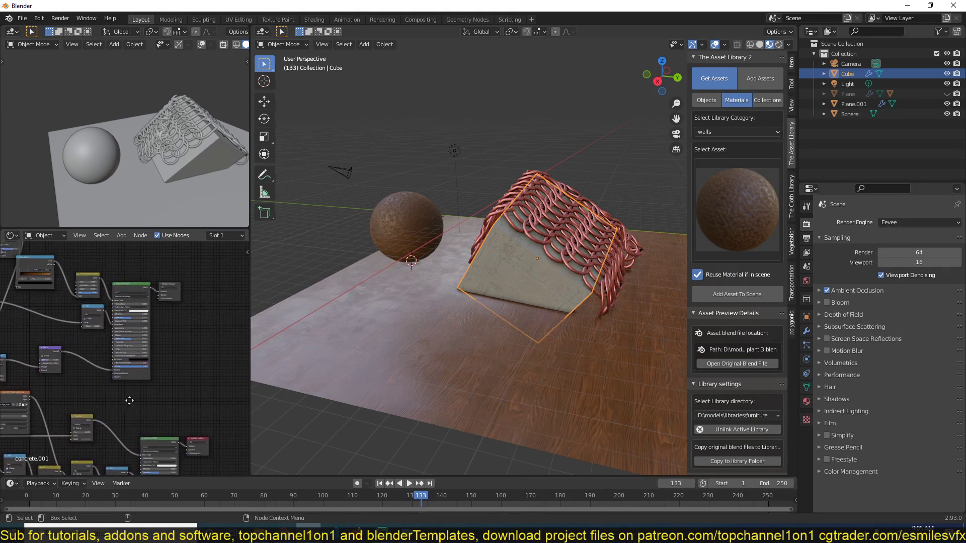
scroll(146, 370, up, 2)
click(192, 257)
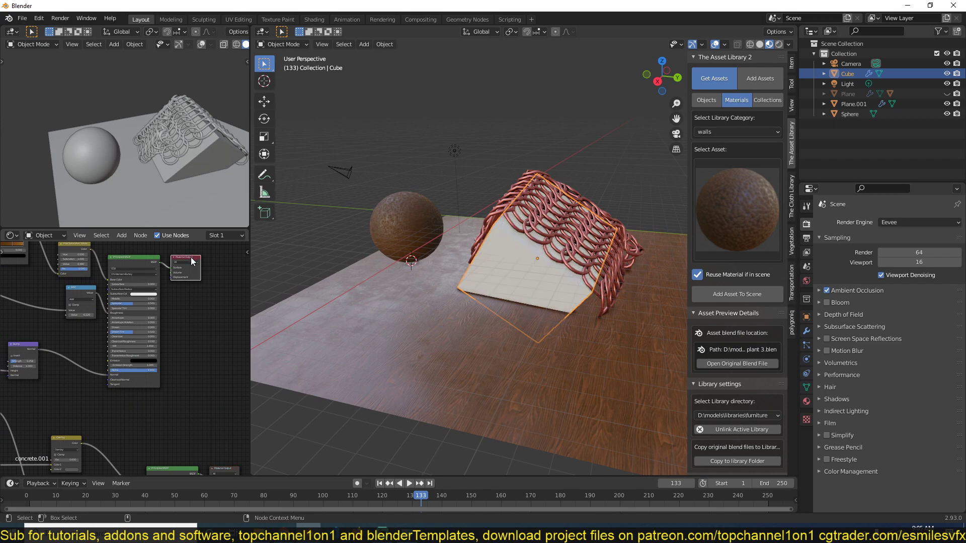
key(Delete)
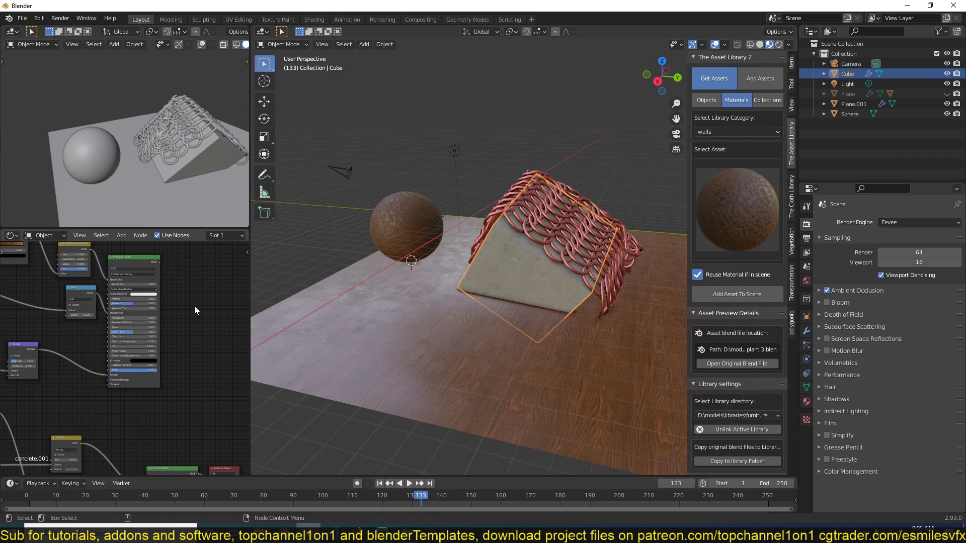
- Align the pasted Principled BSDF above the concrete one and preview it on the cube
scroll(194, 307, down, 2)
drag(79, 277, 111, 322)
ctrl+shift+click(112, 324)
middle_drag(150, 370, 147, 329)
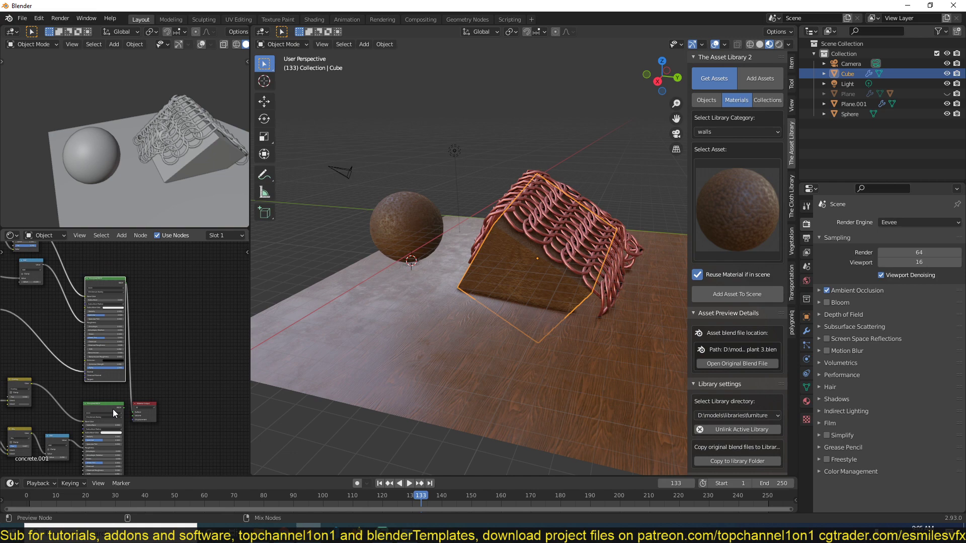
- Compare the concrete and soill shaders by previewing them alternately on the cube, finishing with the concrete shader
scroll(469, 300, up, 5)
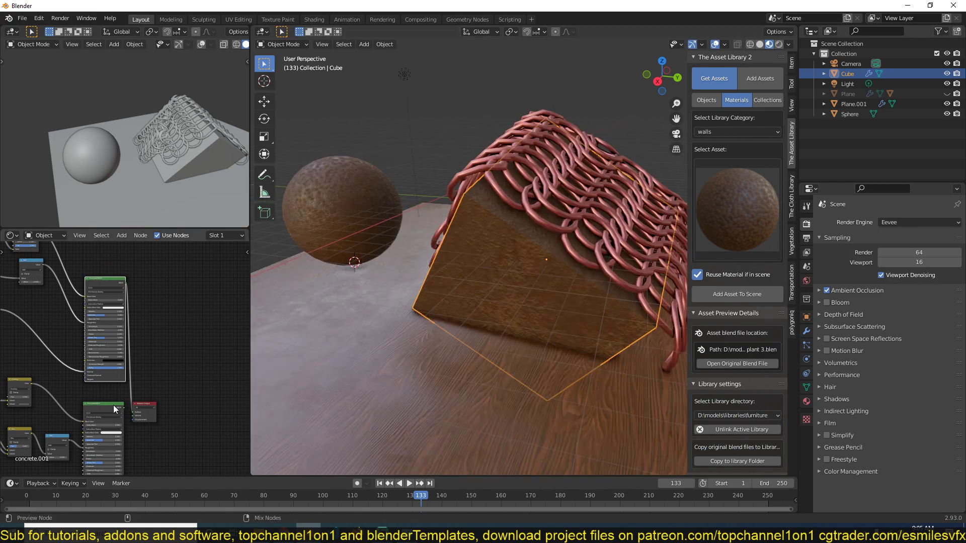
ctrl+shift+click(113, 406)
ctrl+shift+click(110, 285)
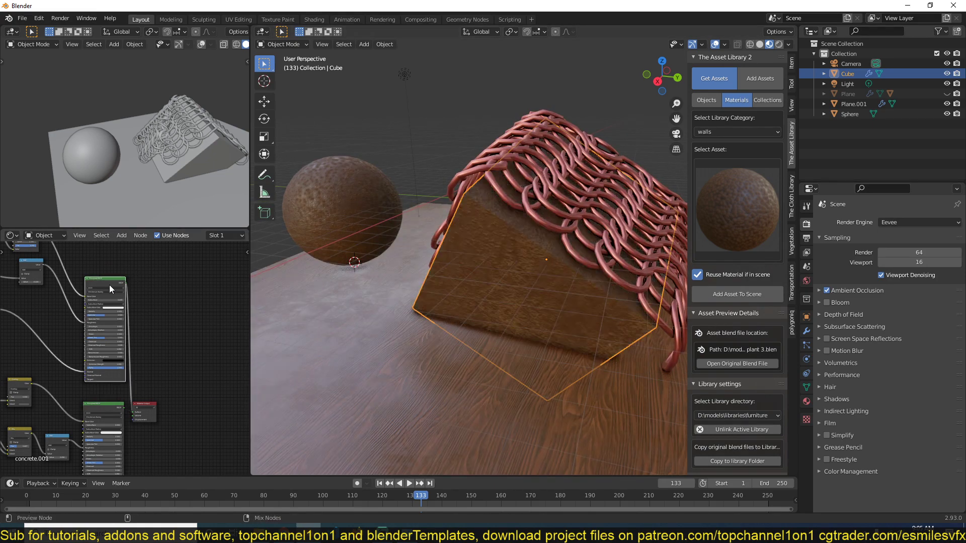
ctrl+shift+click(110, 405)
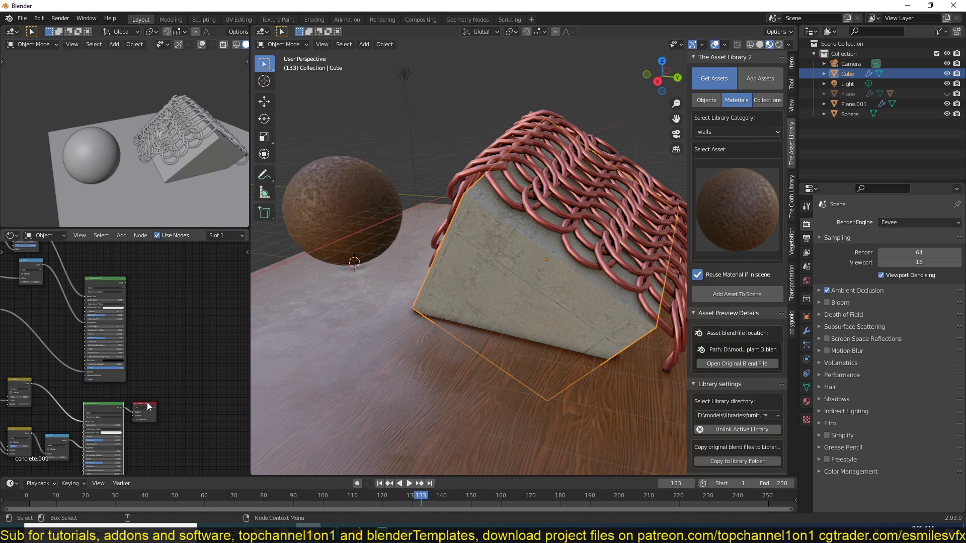
- Move the Material Output away from the shaders and add an Ambient Occlusion node in the free space
drag(146, 402, 230, 370)
mouse_move(482, 293)
middle_down()
mouse_move(542, 268)
mouse_move(475, 304)
middle_up()
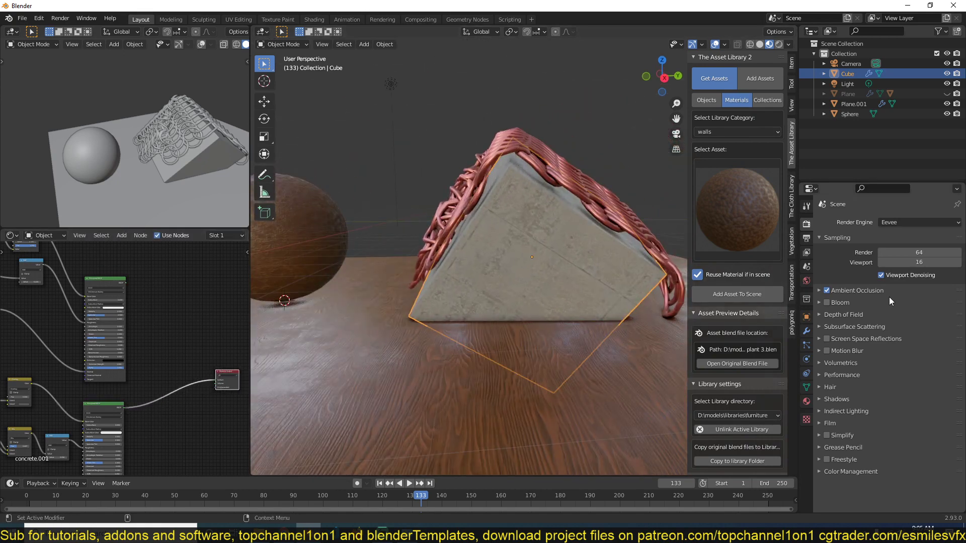
middle_drag(174, 297, 136, 325)
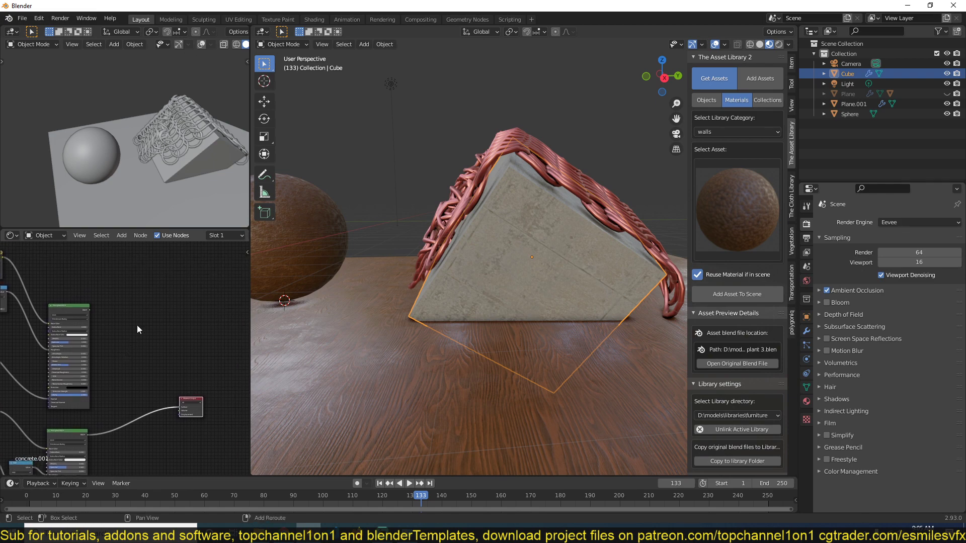
key(shift+a)
mouse_move(120, 336)
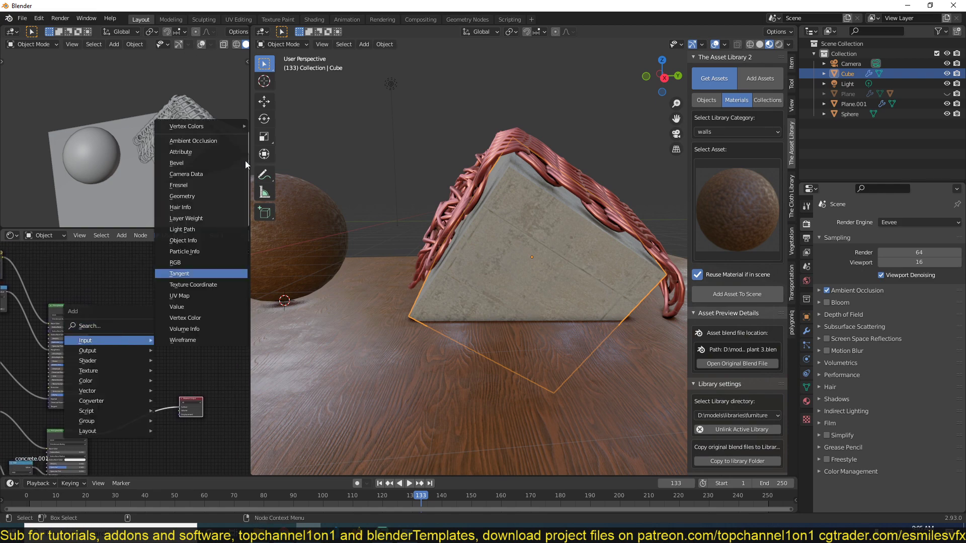
click(204, 141)
click(128, 315)
- Preview the Ambient Occlusion node's output on the cube
scroll(128, 315, up, 2)
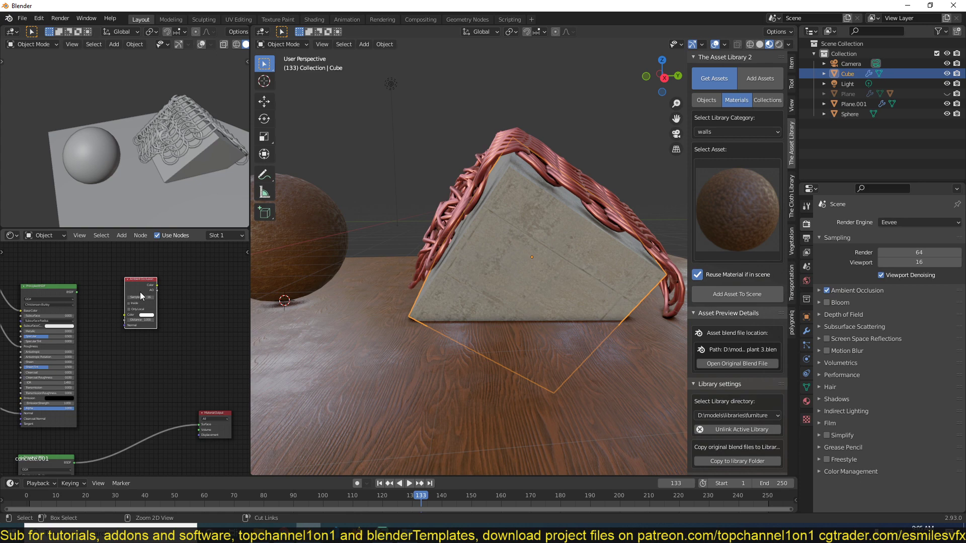
ctrl+shift+click(141, 296)
scroll(143, 291, up, 1)
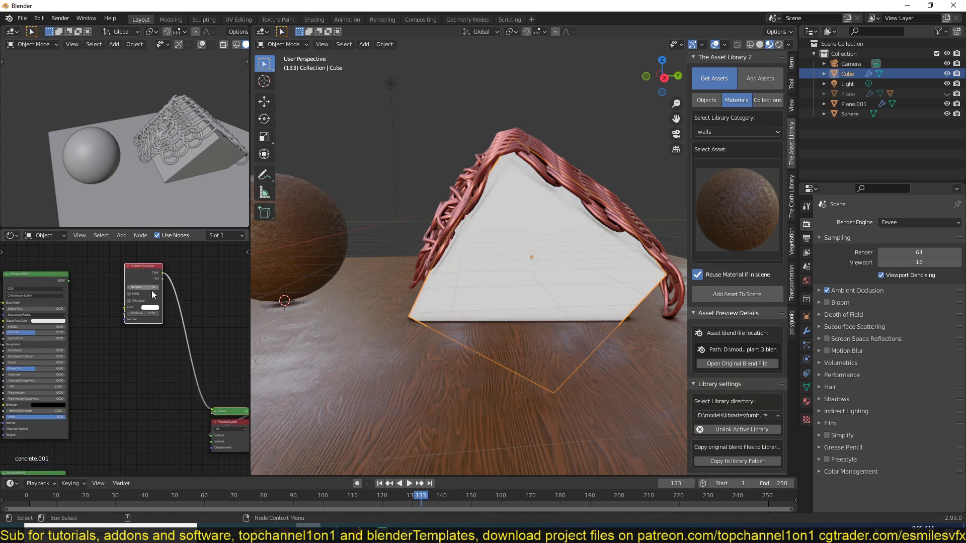
scroll(546, 302, up, 1)
scroll(438, 303, up, 4)
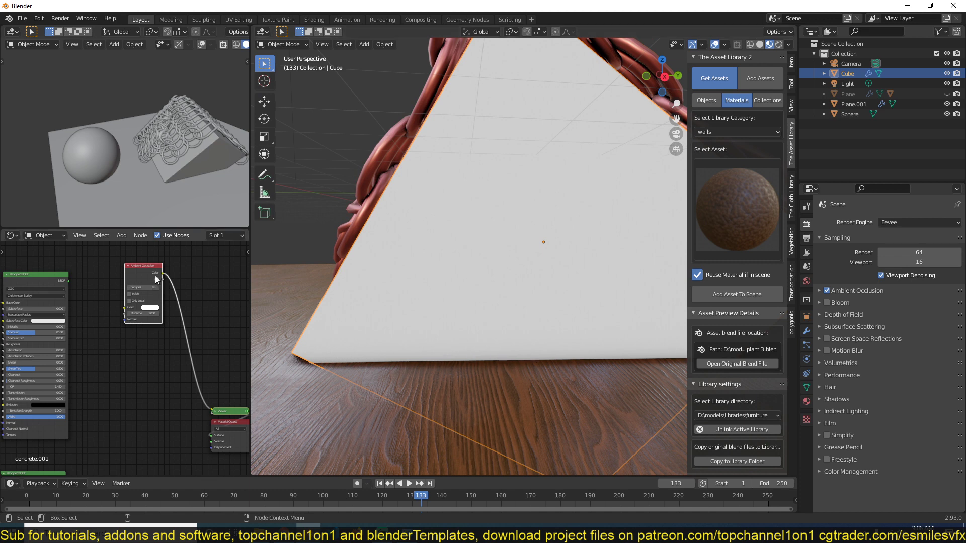
- Insert a Math node into the link between the Ambient Occlusion node and the viewer
drag(152, 280, 124, 305)
key(shift+a)
mouse_move(125, 376)
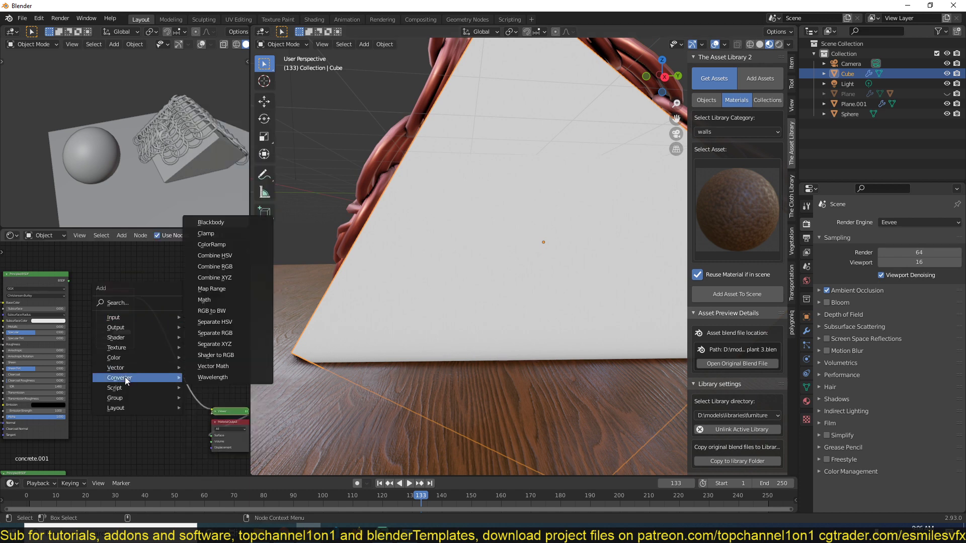
click(203, 300)
click(191, 309)
scroll(176, 373, up, 2)
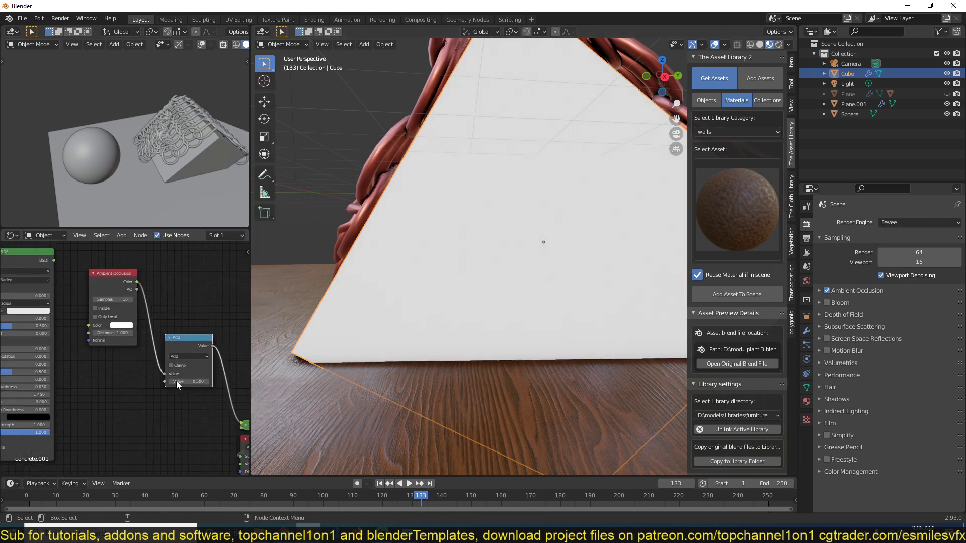
- Switch the Math node to Power with an exponent of 32.5 and inspect the contact shading on the cube
click(188, 356)
click(179, 418)
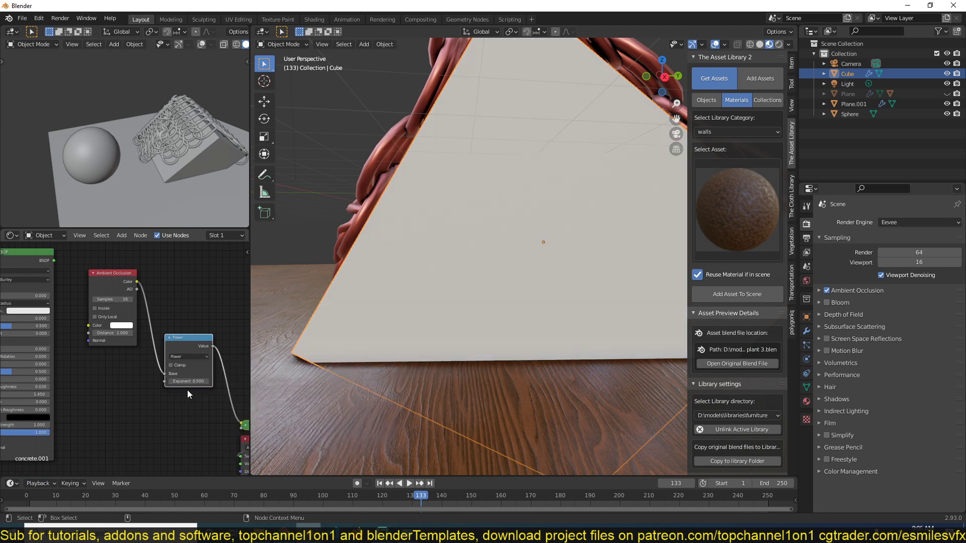
mouse_move(195, 382)
mouse_down()
mouse_move(240, 382)
mouse_move(196, 382)
mouse_up()
scroll(439, 367, down, 6)
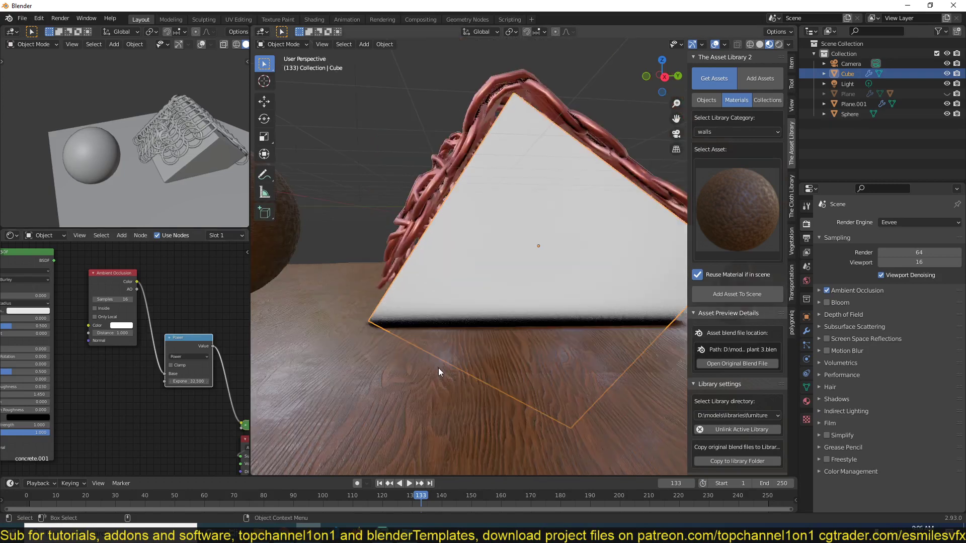
middle_drag(439, 368, 393, 375)
scroll(415, 366, up, 2)
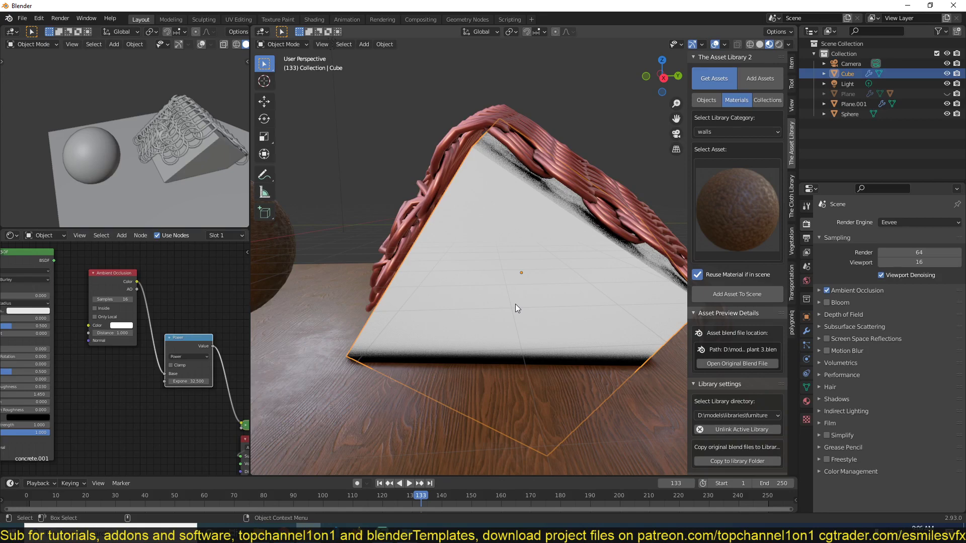
scroll(171, 347, down, 2)
- Shift the Ambient Occlusion node farther away from the Power node
middle_drag(171, 346, 168, 335)
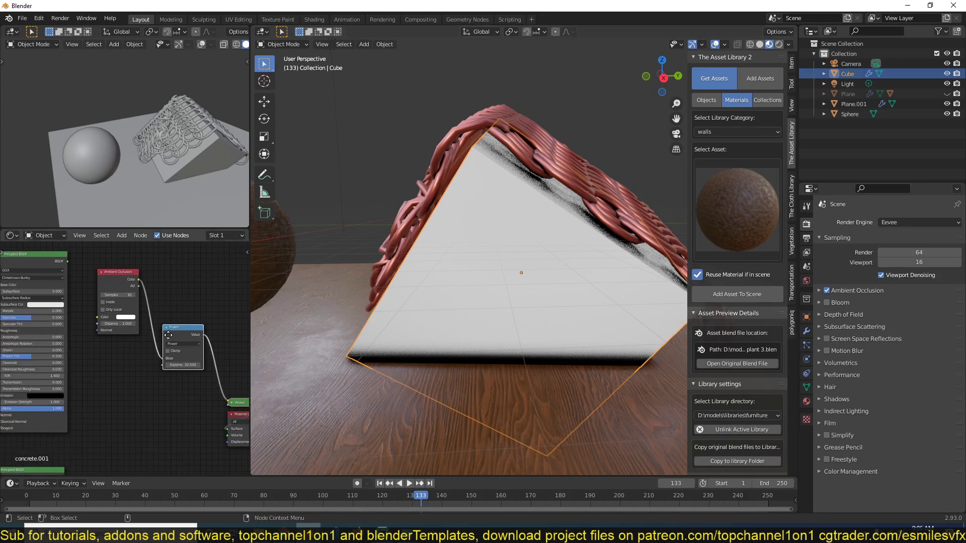
drag(119, 276, 107, 295)
middle_drag(86, 342, 86, 318)
scroll(87, 317, down, 1)
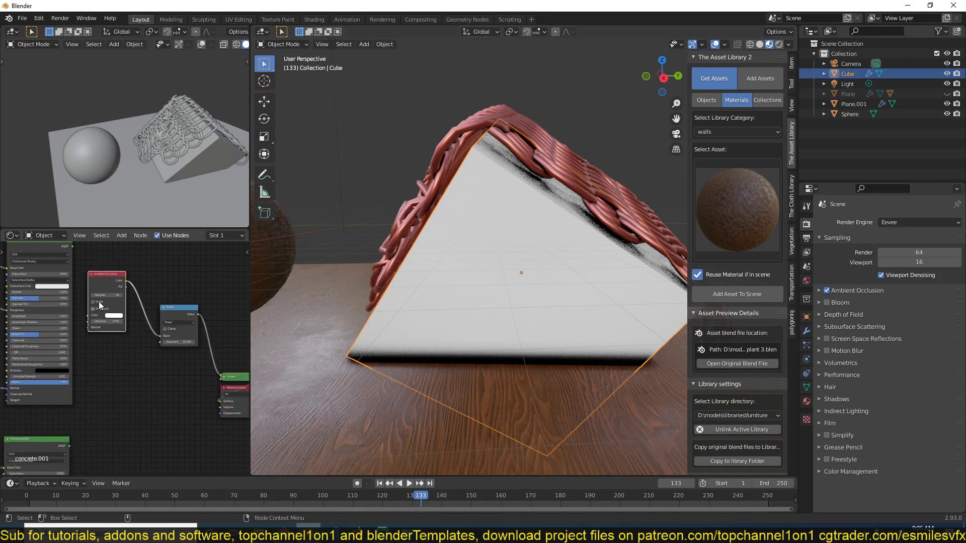
- Arrange the Ambient Occlusion and Power nodes close together beside the upper Principled BSDF
drag(110, 277, 119, 253)
drag(170, 306, 148, 274)
scroll(154, 325, down, 1)
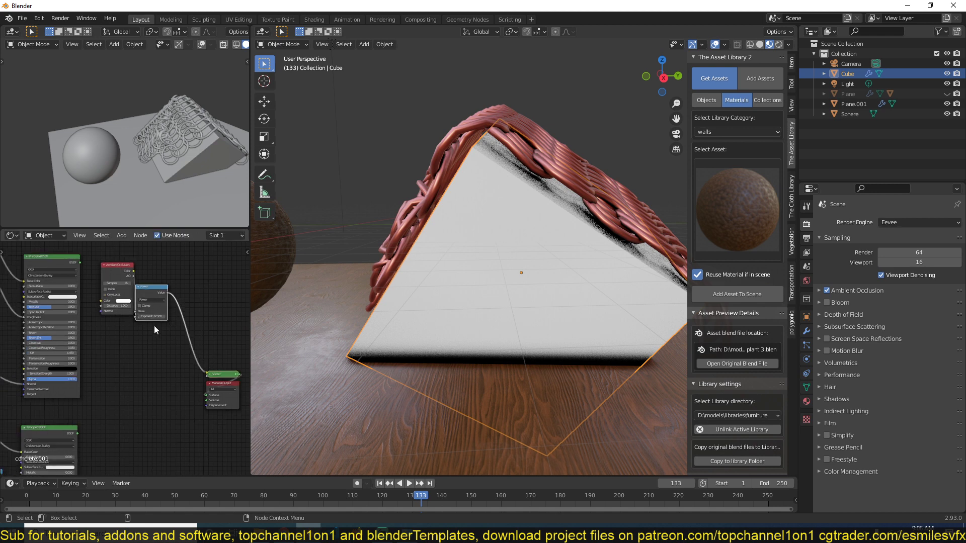
- Add a Mix Shader node between the Principled BSDF nodes and the Material Output
middle_drag(94, 425, 114, 376)
key(shift+a)
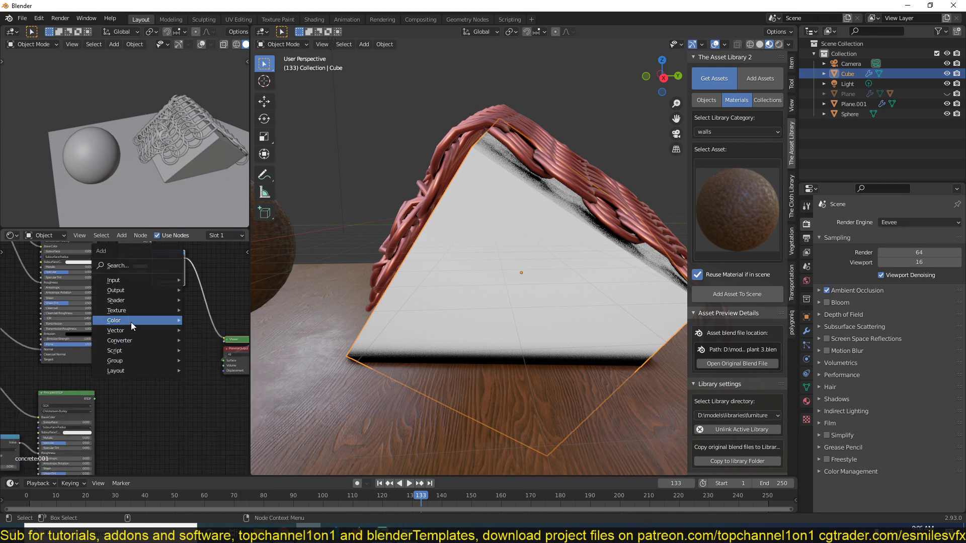
mouse_move(127, 313)
click(215, 368)
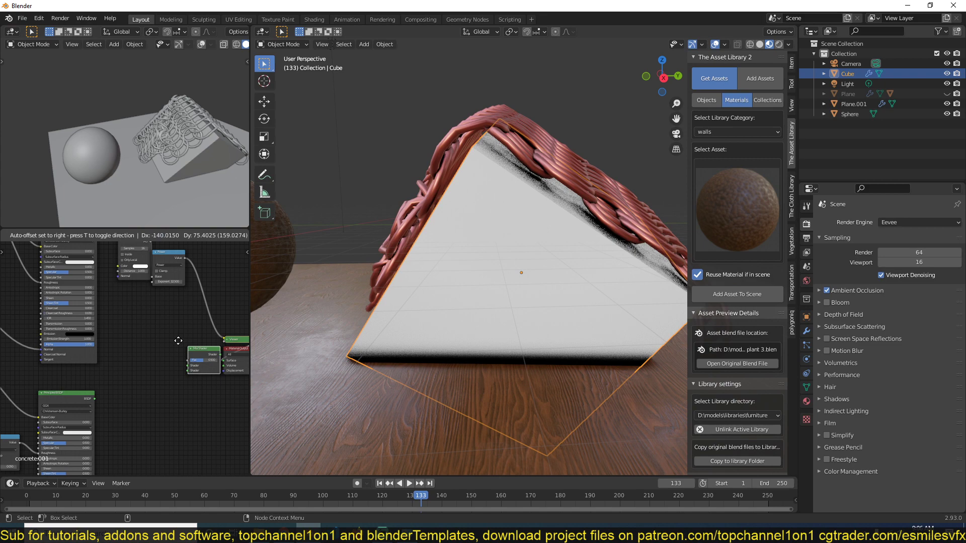
click(153, 315)
- Feed both Principled BSDF shaders into the Mix Shader, using the Power value as factor and sending the result to the Material Output
middle_drag(105, 309, 105, 325)
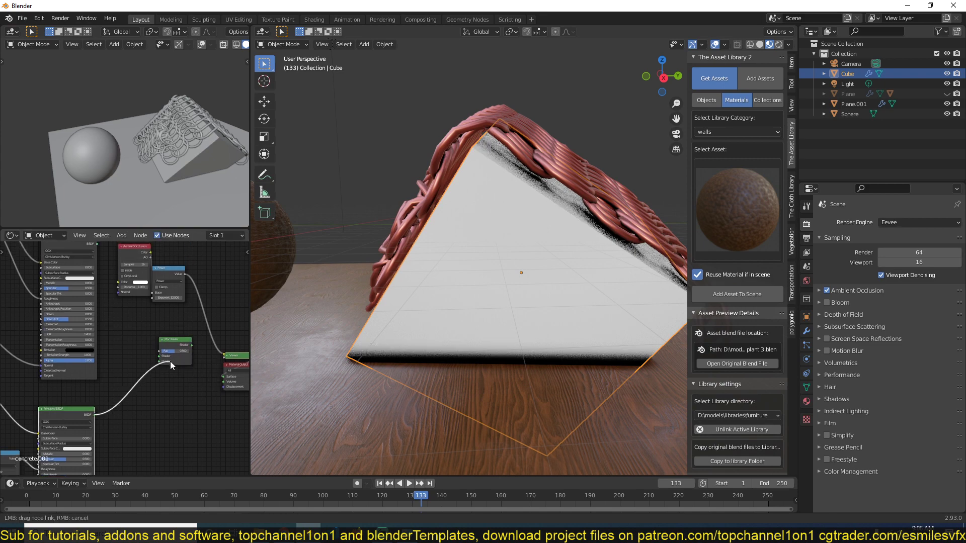
middle_drag(164, 361, 169, 404)
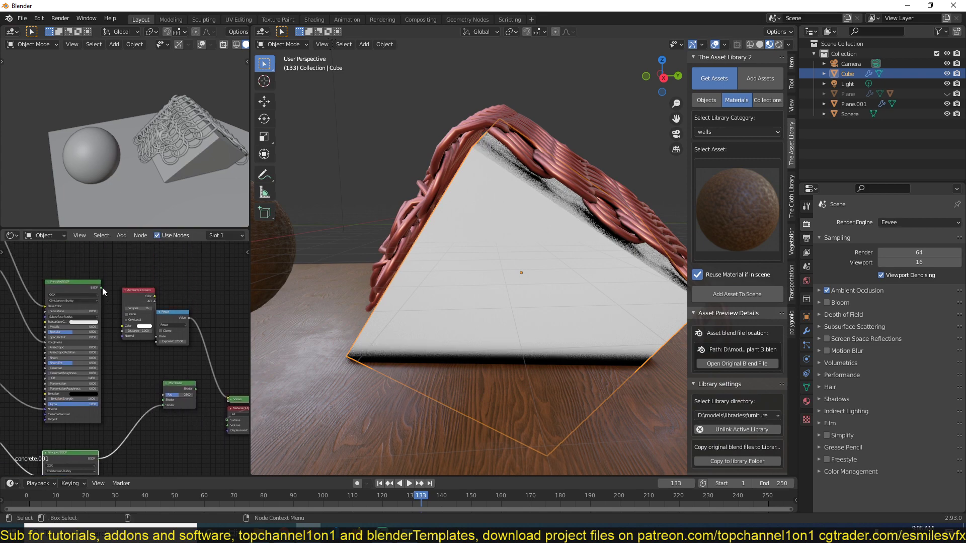
drag(102, 288, 164, 400)
drag(131, 301, 112, 316)
mouse_move(189, 319)
mouse_down()
mouse_move(164, 394)
mouse_move(193, 382)
mouse_up()
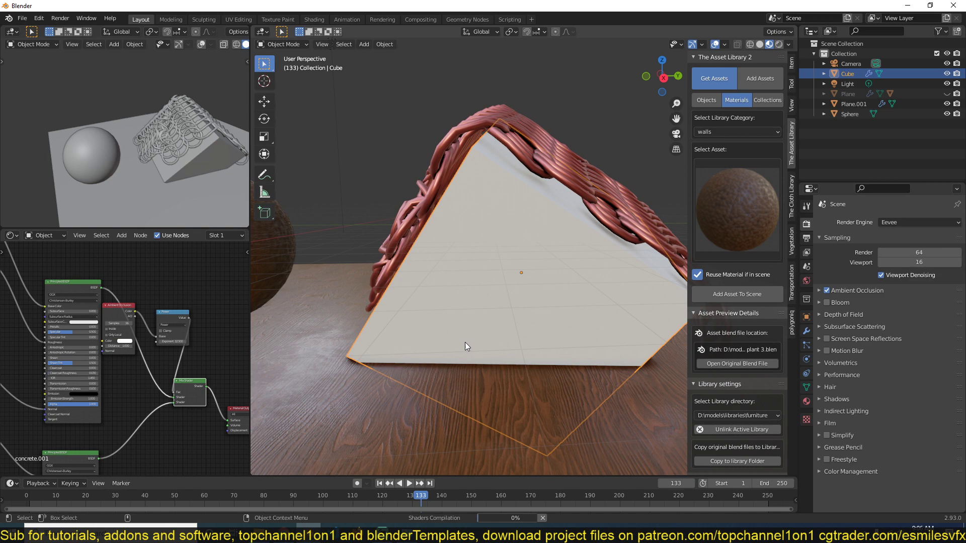
shift+middle_drag(465, 342, 461, 317)
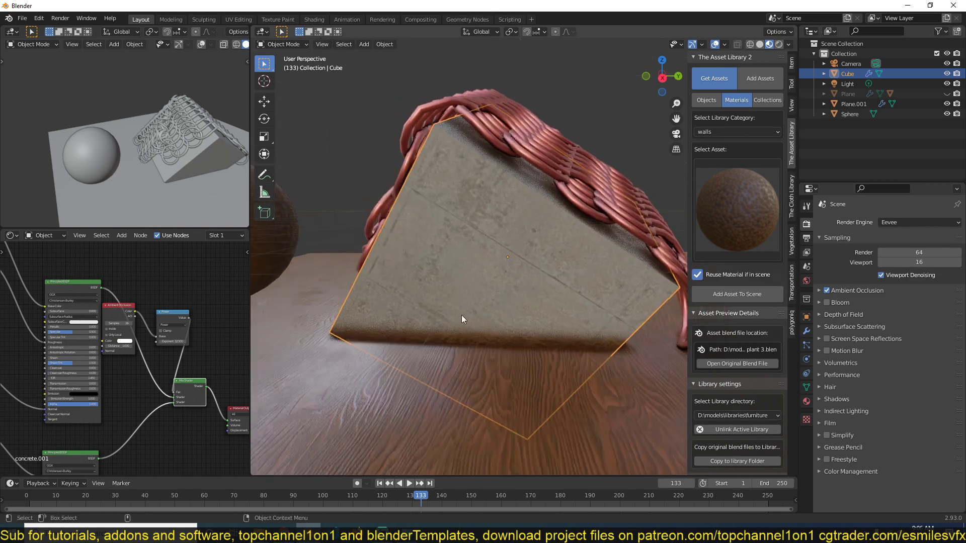
- Space out the Material Output and Mix Shader nodes away from the Power node
middle_drag(246, 405, 197, 388)
drag(197, 387, 257, 367)
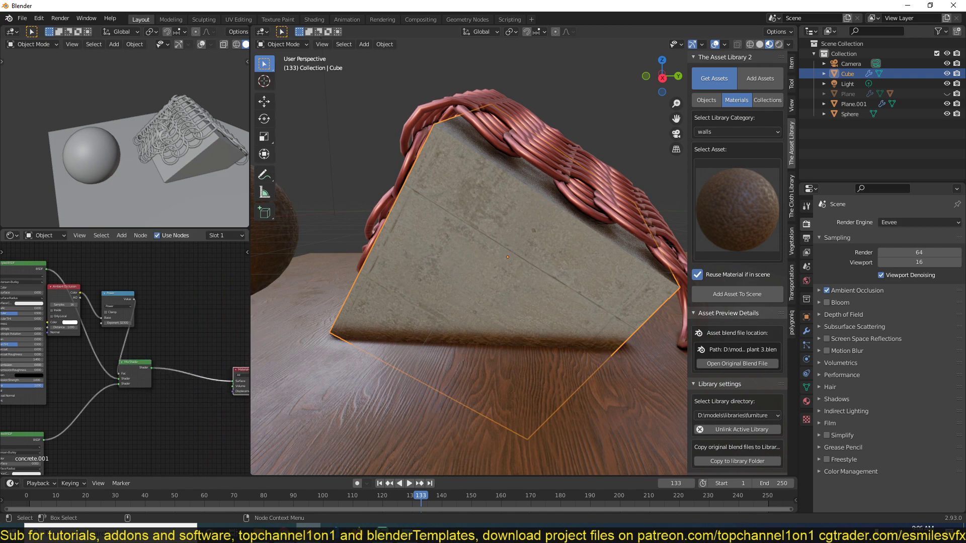
drag(135, 368, 208, 361)
- Raise the Power node's exponent to 246.5
scroll(114, 343, up, 1)
middle_drag(113, 343, 134, 363)
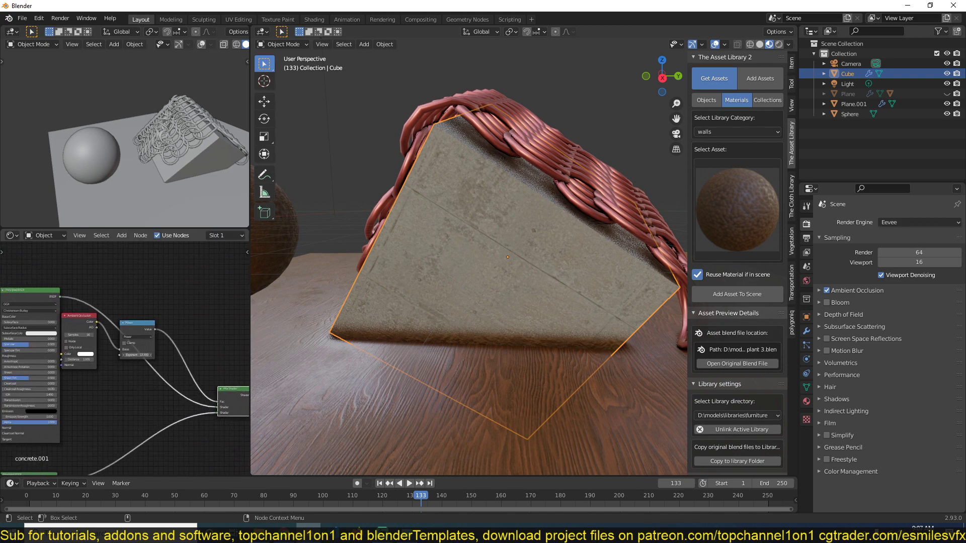
mouse_move(137, 355)
mouse_down()
mouse_move(115, 355)
mouse_move(191, 355)
mouse_move(128, 351)
mouse_up()
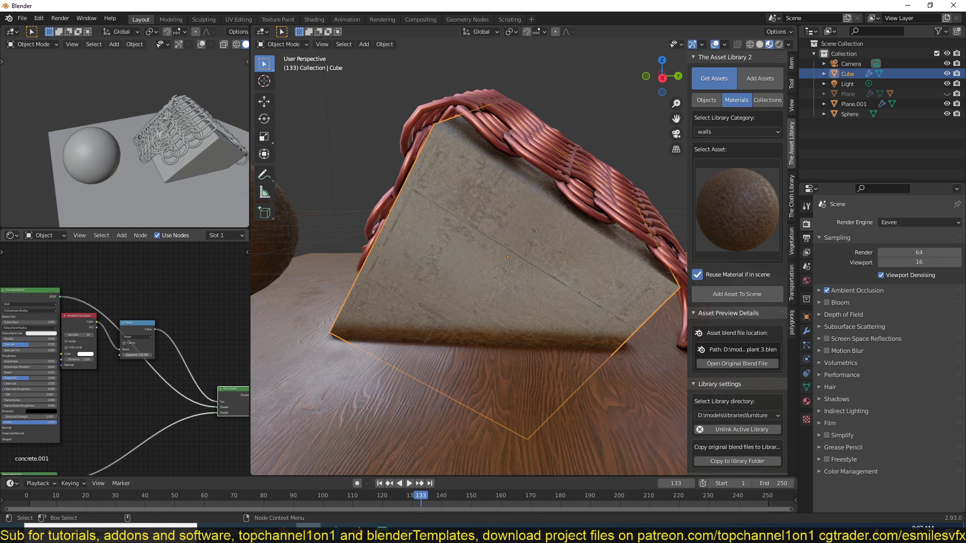
- Switch the Math node from Power to Multiply and check the effect on the cube
scroll(120, 359, up, 3)
click(168, 316)
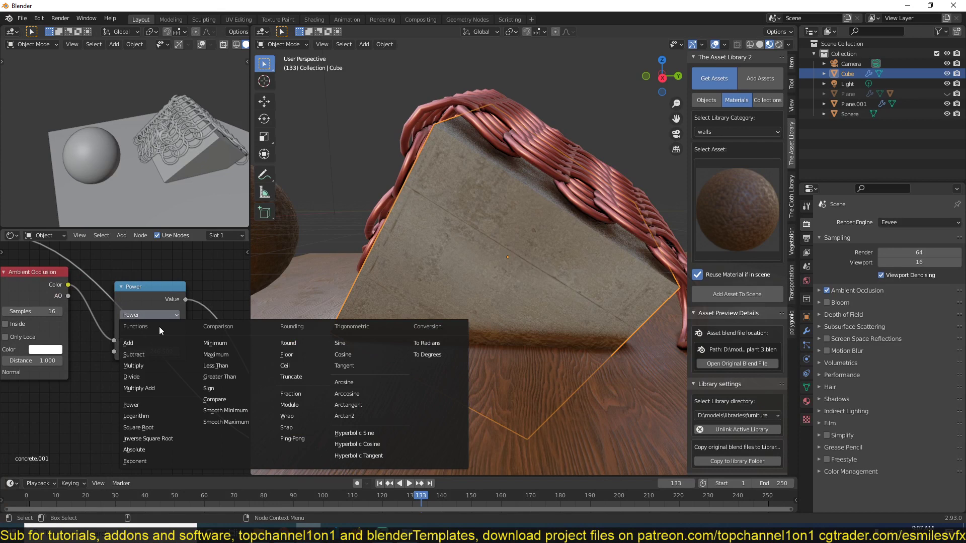
click(144, 365)
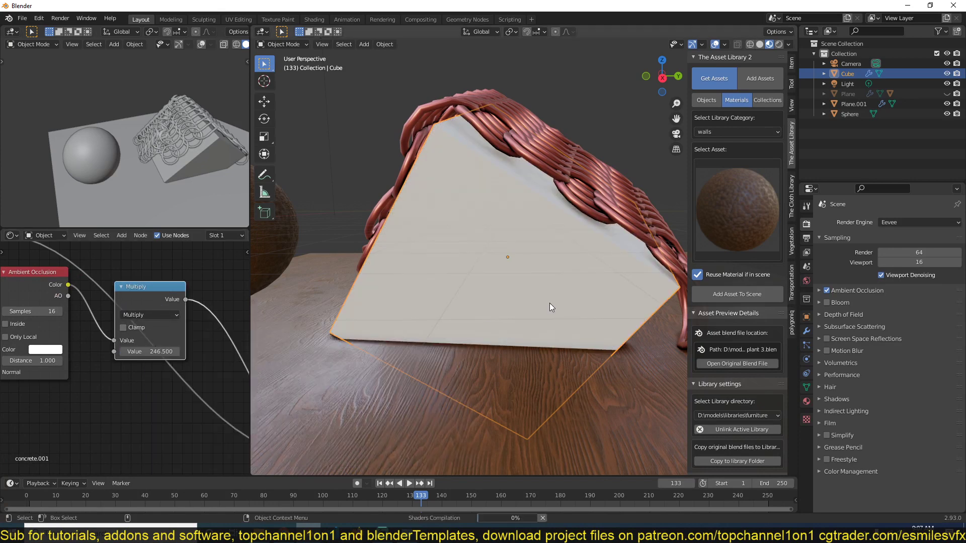
scroll(545, 311, down, 2)
scroll(542, 319, up, 3)
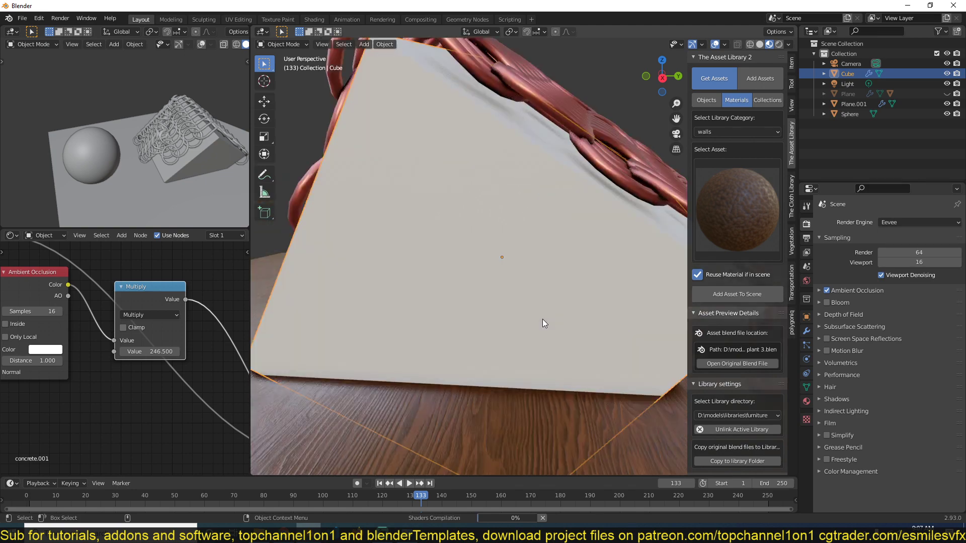
scroll(542, 319, down, 1)
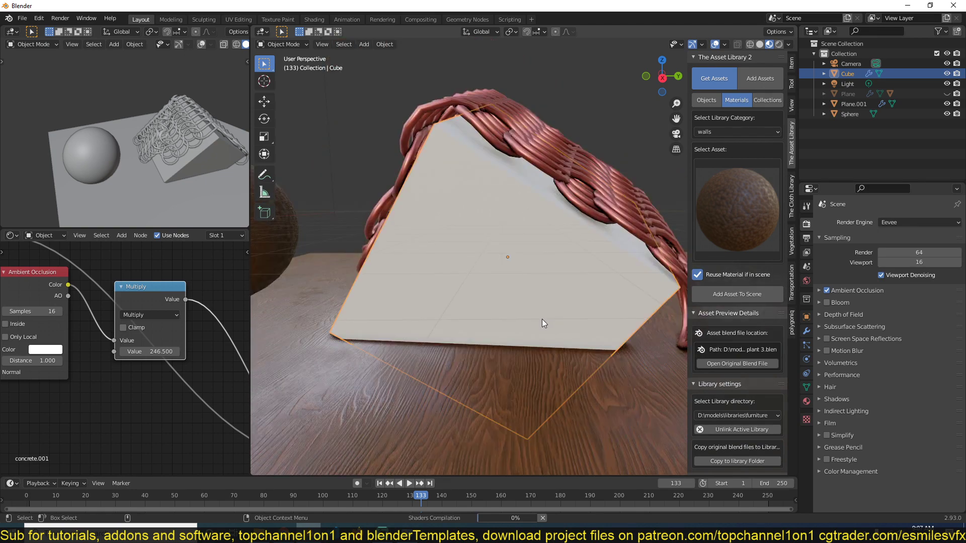
scroll(542, 319, down, 2)
scroll(542, 318, up, 2)
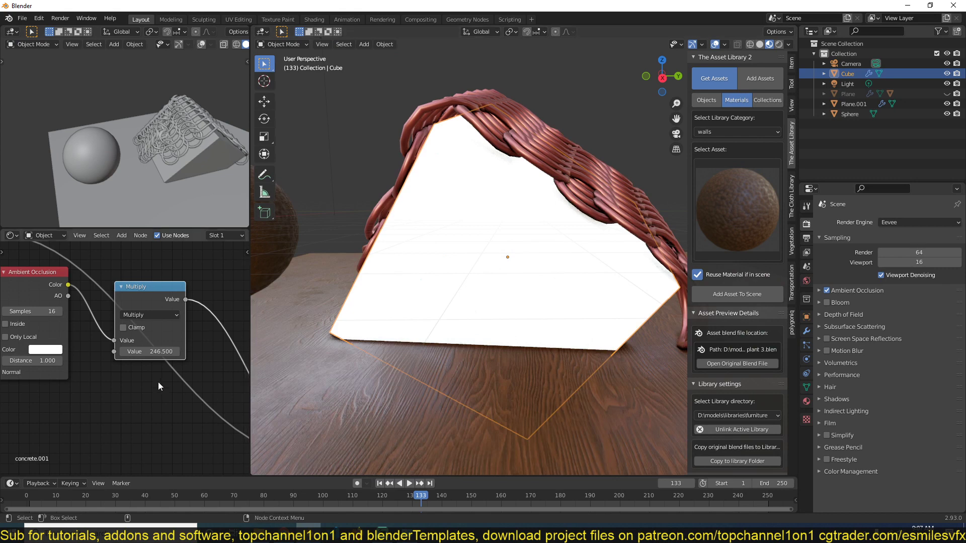
- Try Multiply values of 1 and 0.3 on the occlusion mask
click(155, 353)
text(1)
key(Return)
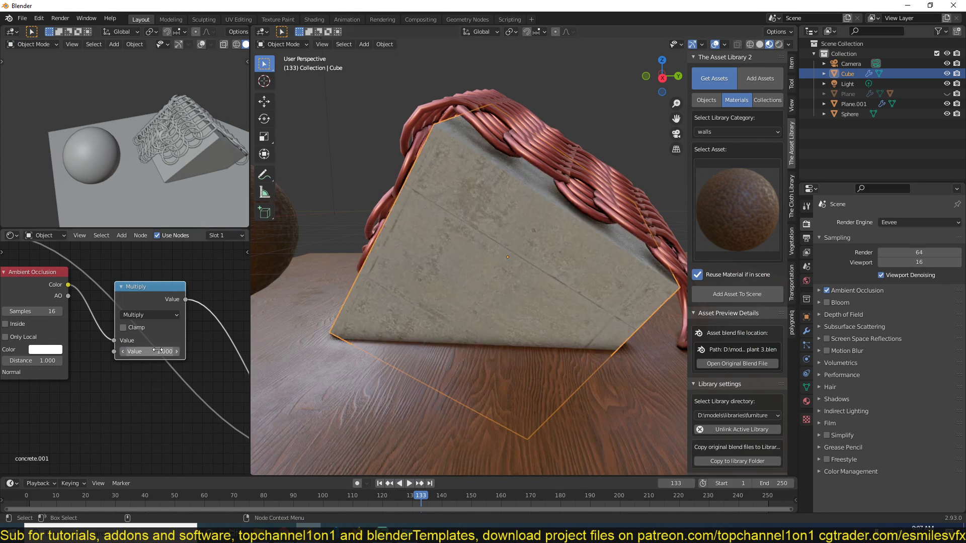
mouse_move(157, 352)
mouse_down()
mouse_move(173, 352)
mouse_move(154, 352)
mouse_up()
double_click(154, 351)
text(0.3)
key(Return)
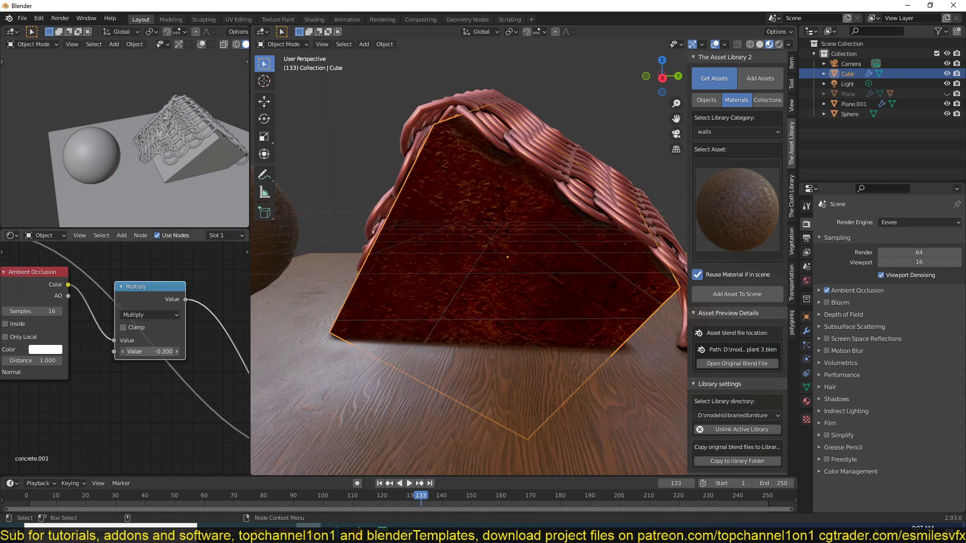
- Switch the Math node back to Power and set its exponent to 16.6
click(159, 315)
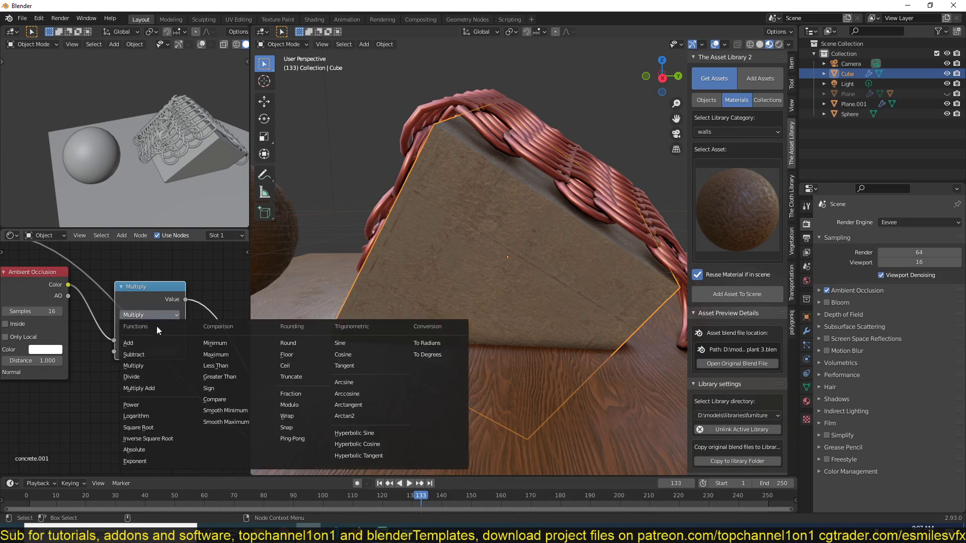
click(130, 402)
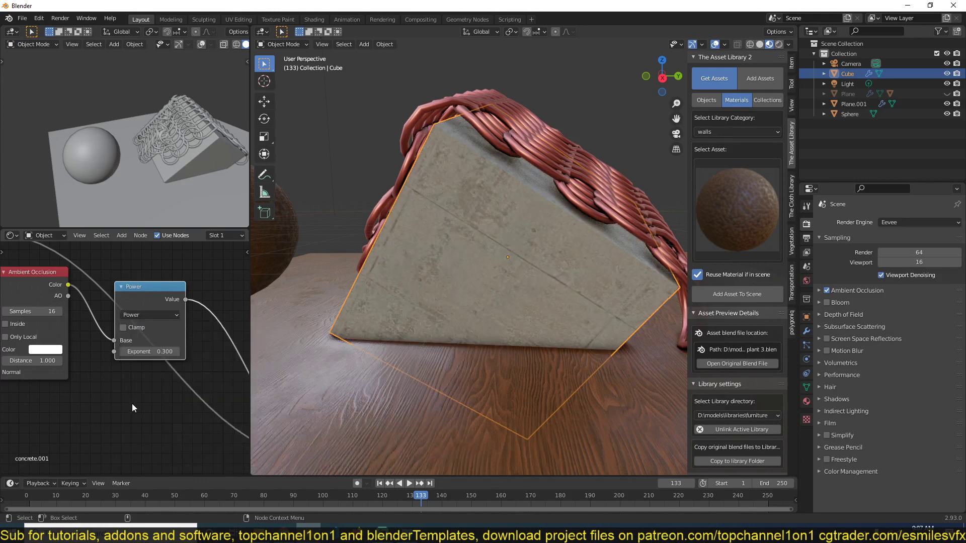
double_click(154, 352)
text(3.5)
key(Return)
drag(153, 352, 191, 351)
scroll(442, 306, down, 4)
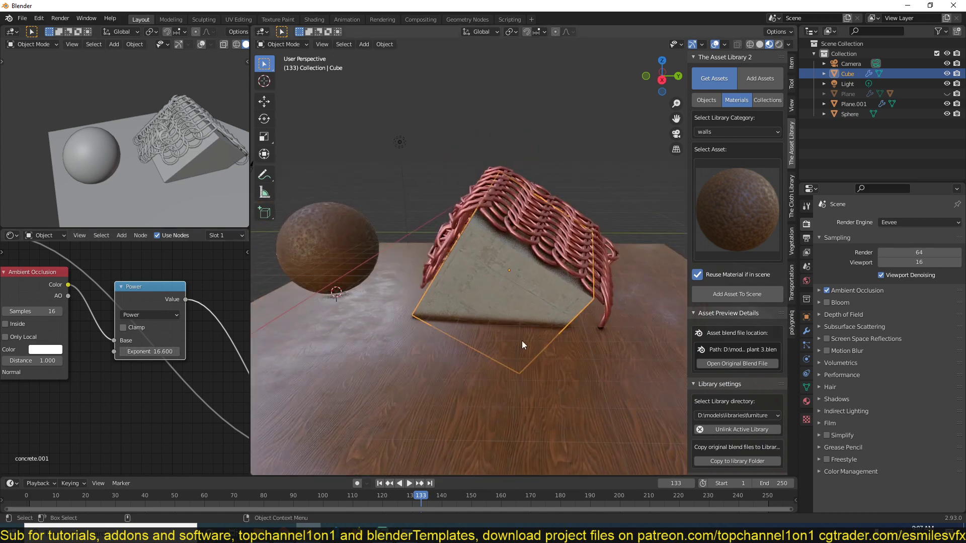
- Select the floor plane and paste the copied soil nodes above the wood nodes in its wood dark material
scroll(144, 388, down, 6)
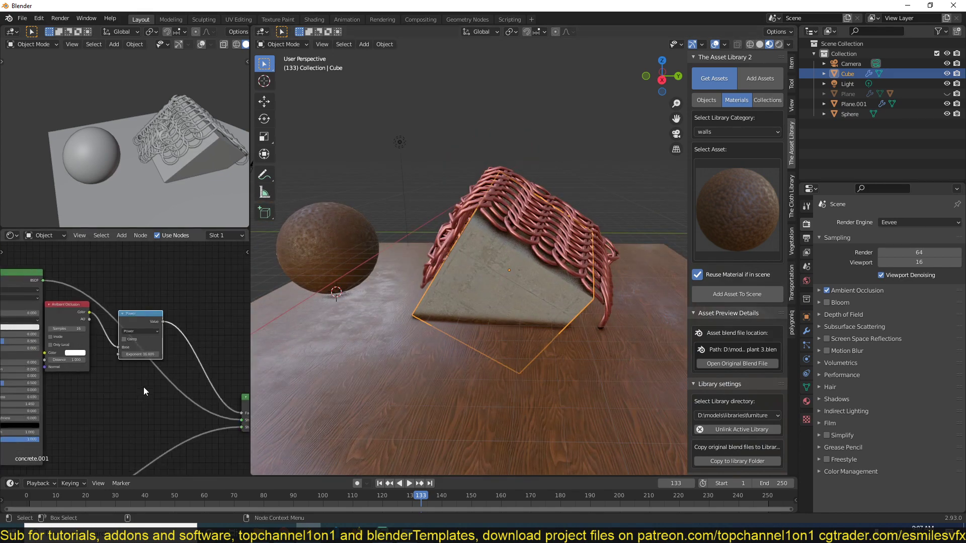
scroll(210, 379, down, 4)
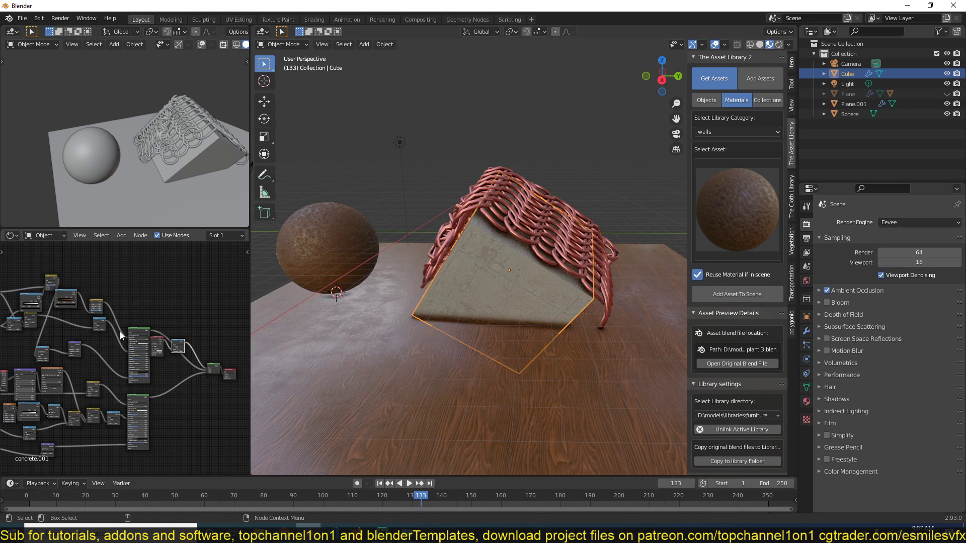
click(490, 383)
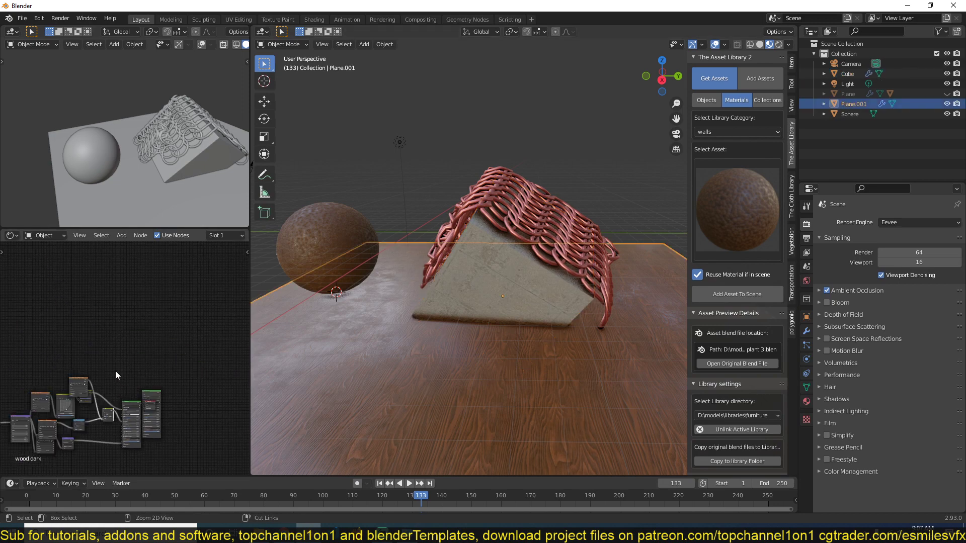
scroll(116, 370, up, 3)
middle_drag(188, 413, 222, 321)
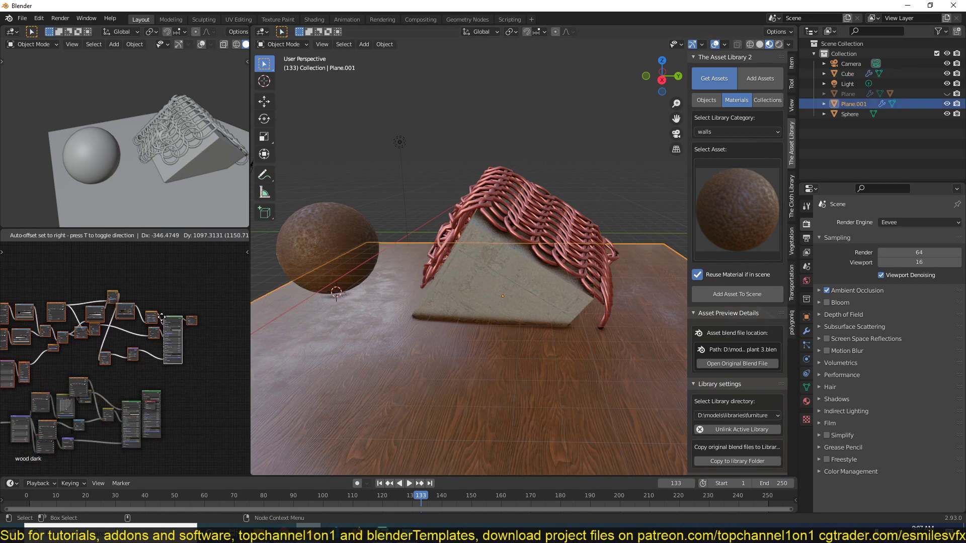
scroll(216, 327, up, 2)
click(214, 305)
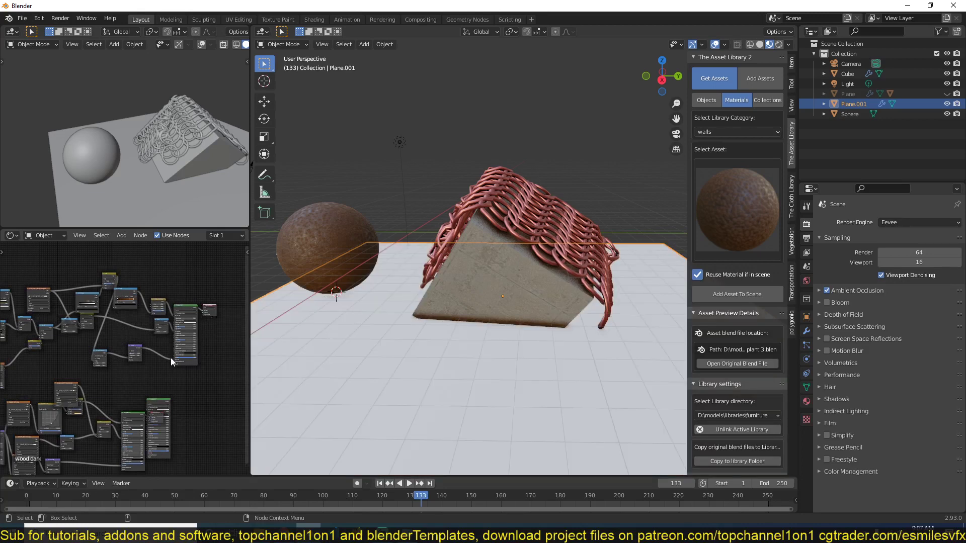
- Delete the pasted Material Output and the stray shader node covering the wood material's original output
ctrl+shift+click(163, 404)
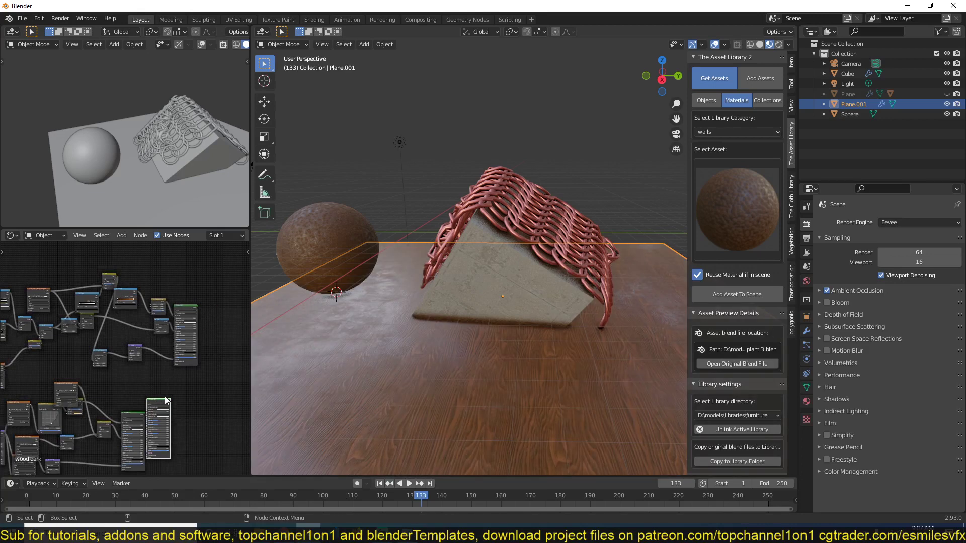
drag(164, 396, 202, 396)
key(x)
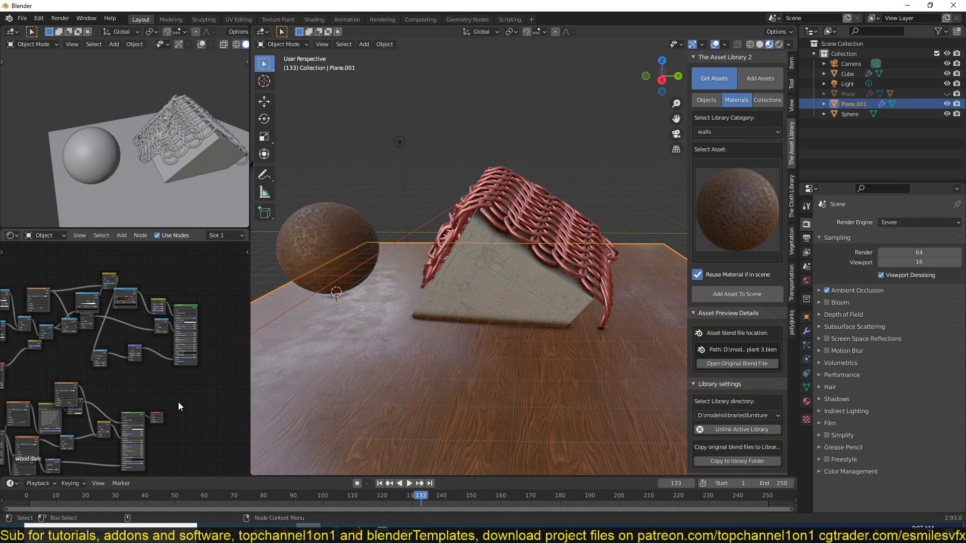
- Move the Material Output aside and combine the soil and wood Principled BSDF nodes with a Mix Shader
drag(212, 410, 239, 410)
ctrl+shift+right_drag(131, 418, 184, 342)
middle_drag(182, 370, 75, 403)
- Add an Ambient Occlusion node to the floor material near the Mix Shader
key(shift+a)
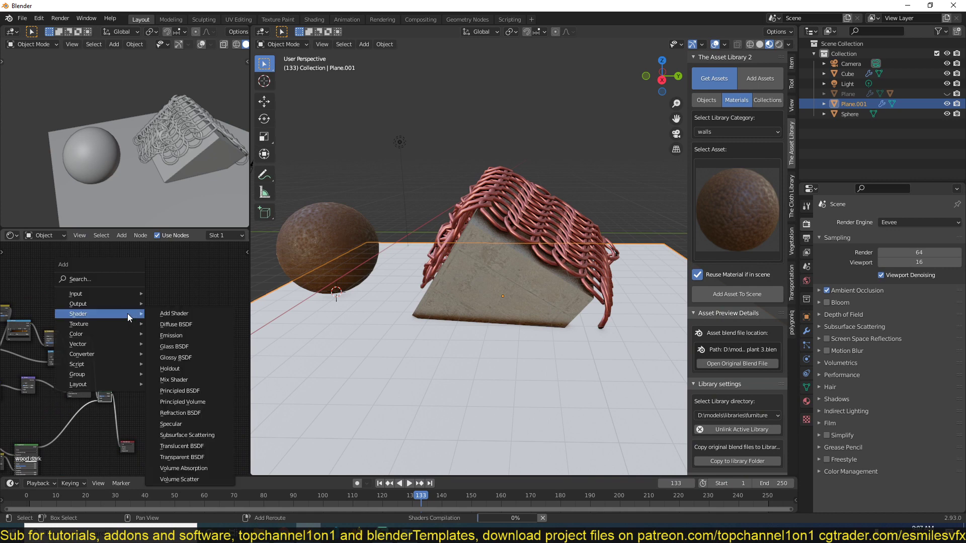
mouse_move(106, 310)
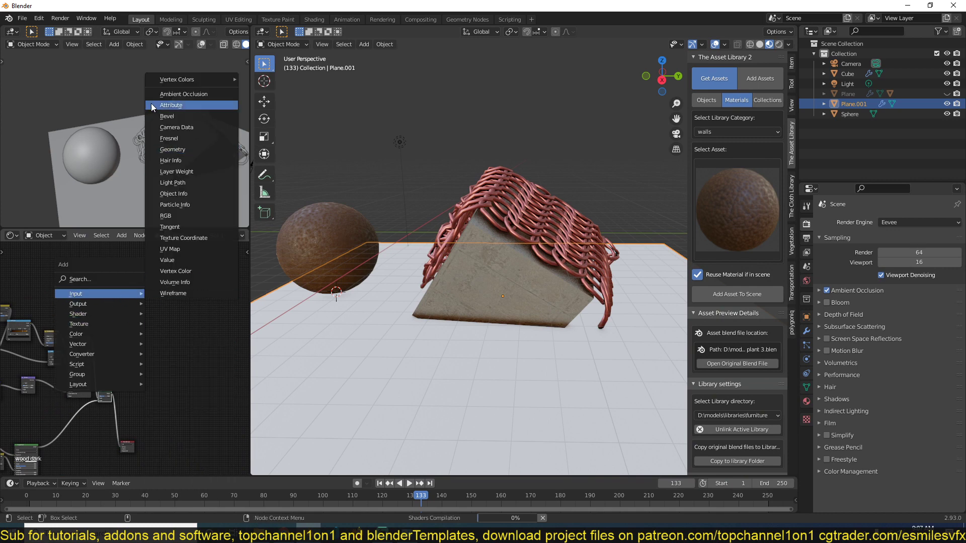
click(184, 94)
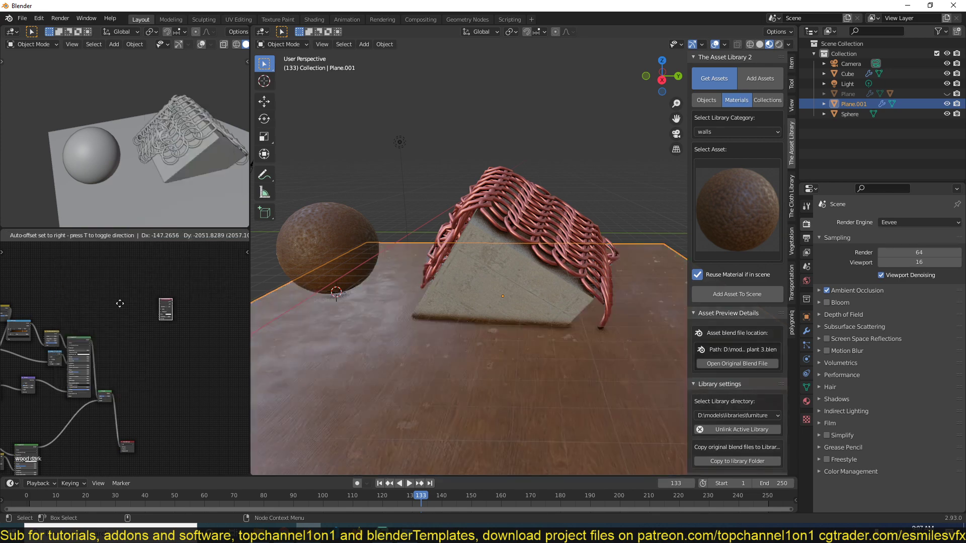
click(63, 294)
scroll(104, 344, up, 7)
drag(32, 252, 125, 322)
- Make room around the Mix Shader and connect the Ambient Occlusion node's AO output to its factor
scroll(129, 397, up, 3)
middle_drag(128, 396, 96, 327)
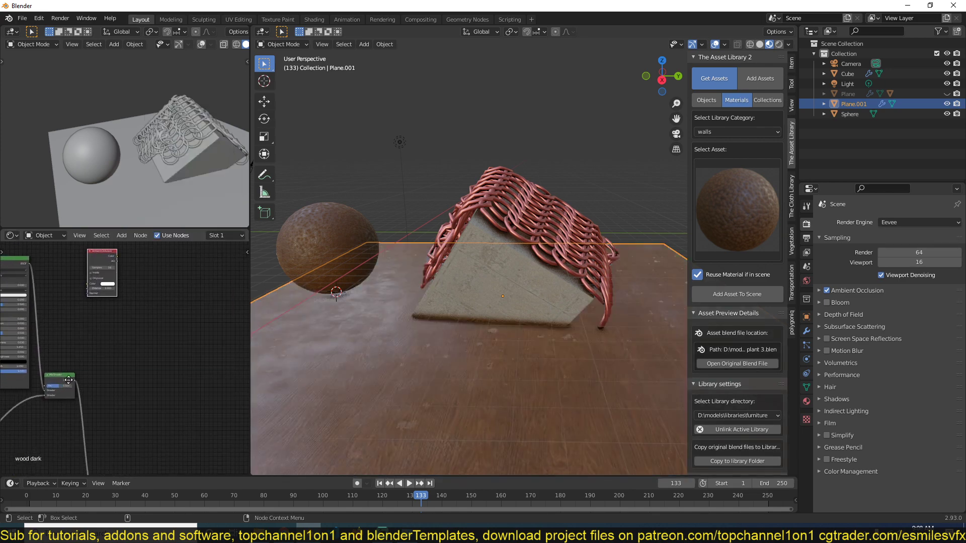
drag(69, 380, 192, 373)
alt+drag(104, 252, 184, 387)
scroll(95, 354, up, 2)
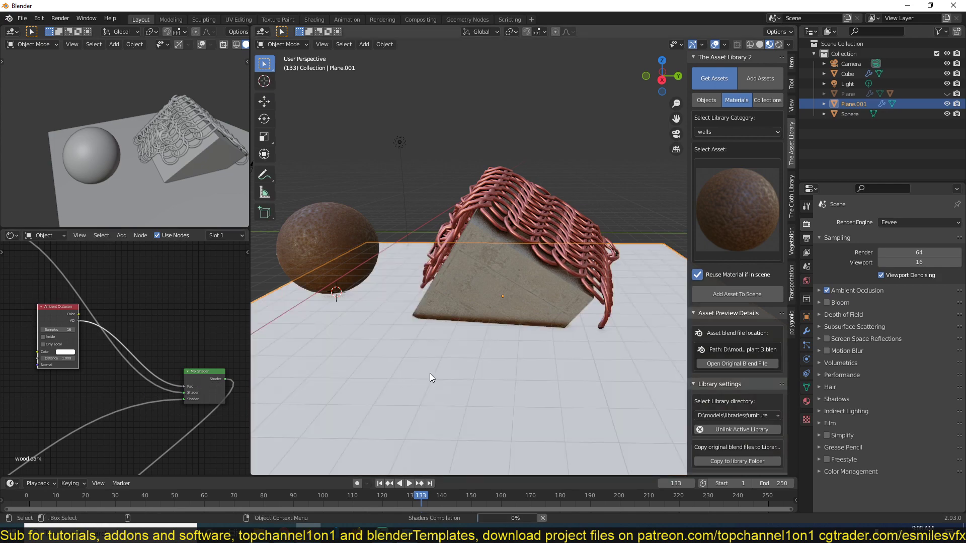
- Inspect the floor's soil and wood blend around the cube's and sphere's contact areas
scroll(430, 373, up, 1)
scroll(430, 373, up, 1)
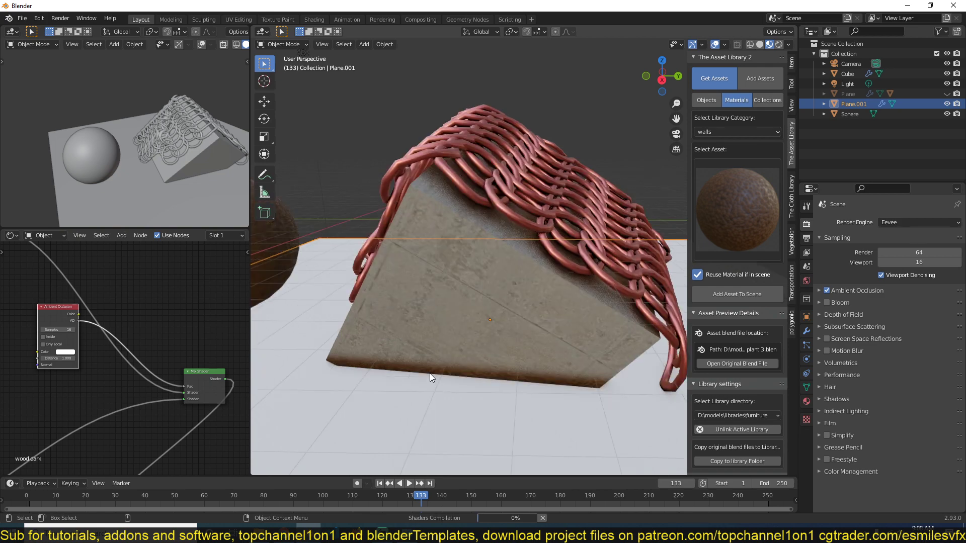
scroll(430, 373, down, 3)
middle_drag(427, 375, 490, 460)
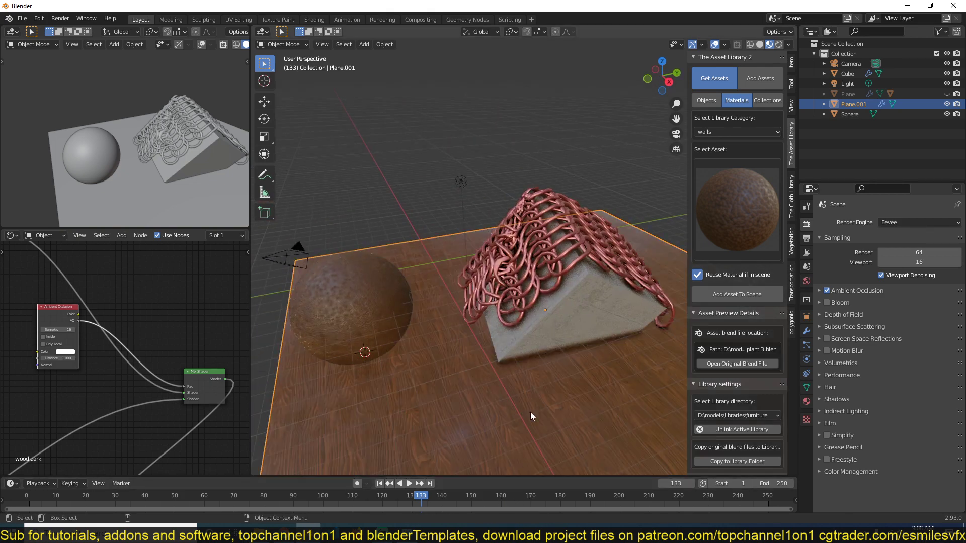
scroll(530, 412, up, 4)
middle_drag(529, 411, 508, 380)
scroll(166, 386, up, 1)
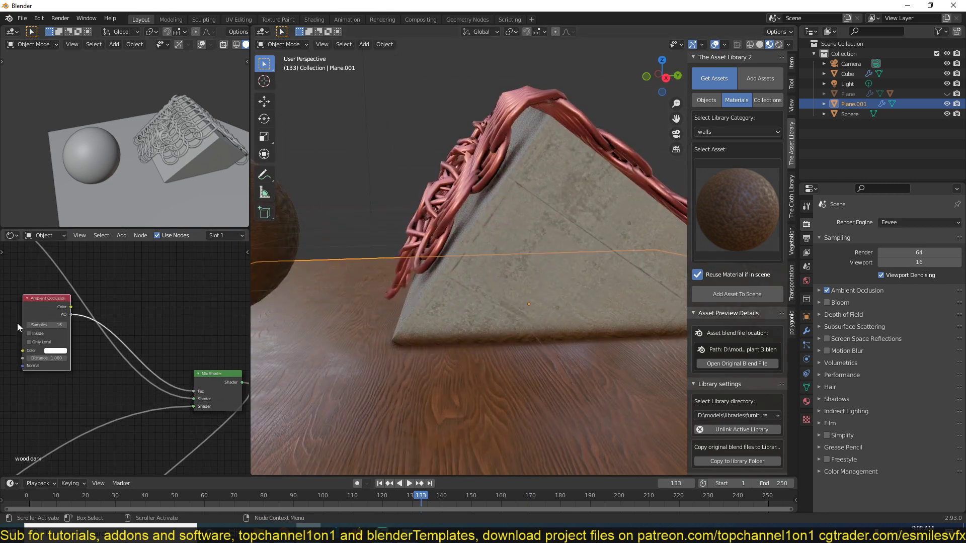
- Insert a Math node set to Power between the Ambient Occlusion node's AO output and the Mix Shader's factor
key(shift+a)
mouse_move(88, 399)
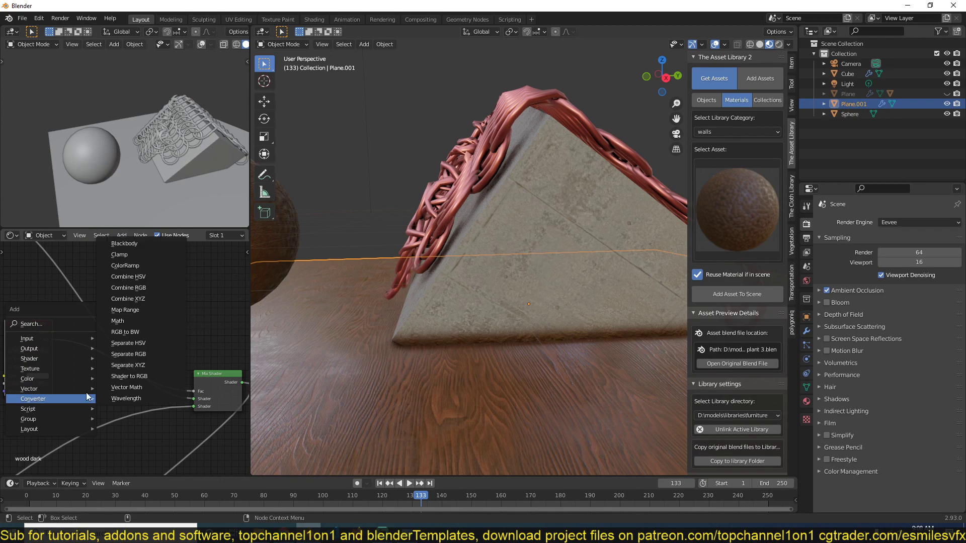
click(132, 324)
click(75, 379)
click(93, 376)
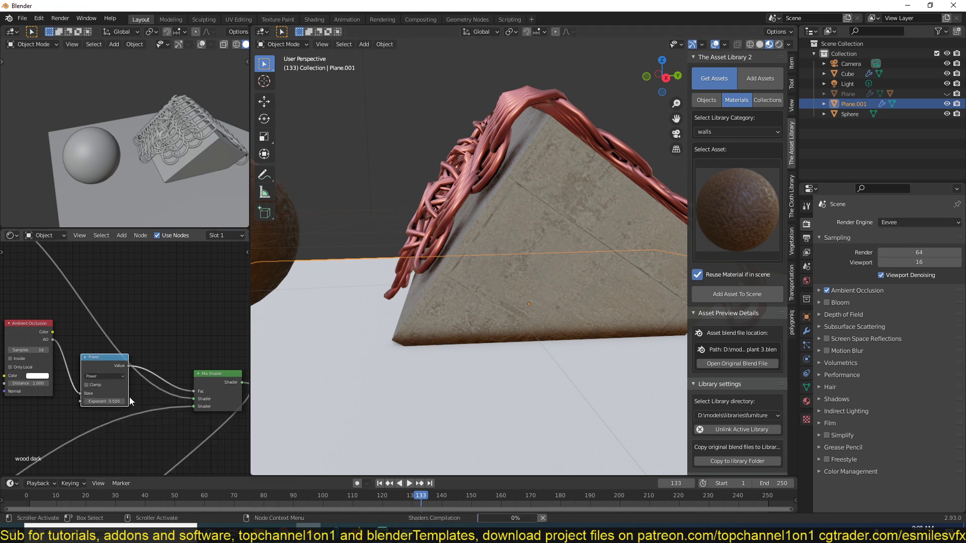
- Switch the render engine to Cycles and set its device to GPU Compute
scroll(440, 386, down, 2)
middle_drag(440, 386, 440, 395)
scroll(440, 394, up, 2)
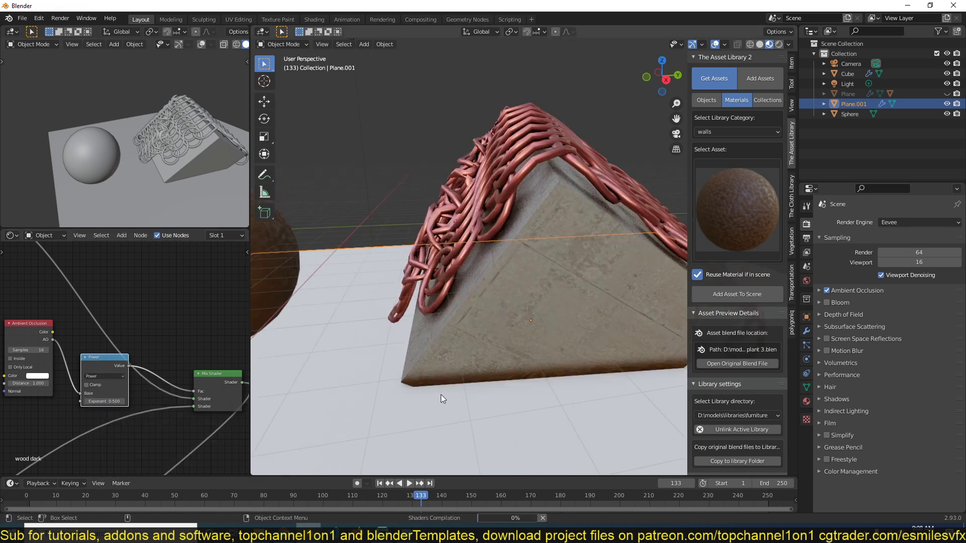
scroll(441, 395, down, 3)
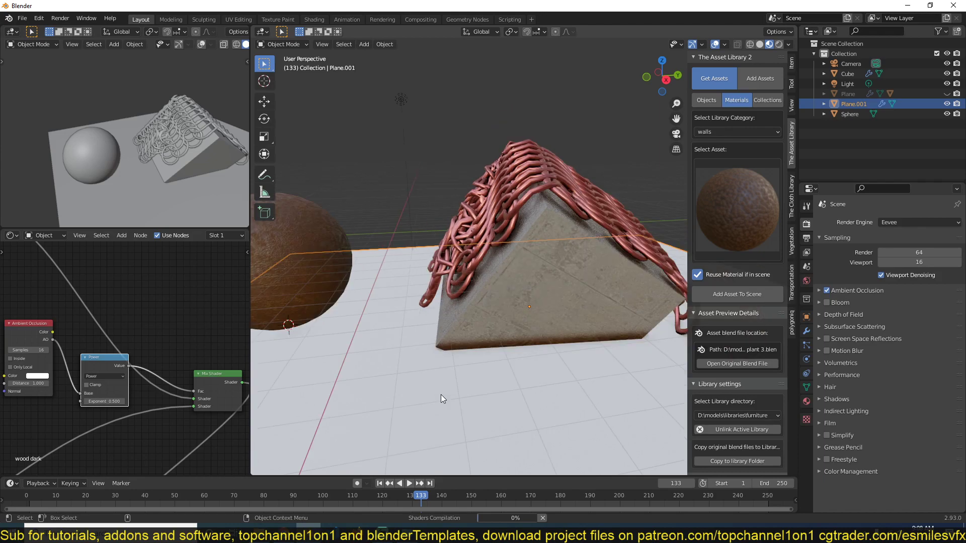
scroll(441, 394, down, 3)
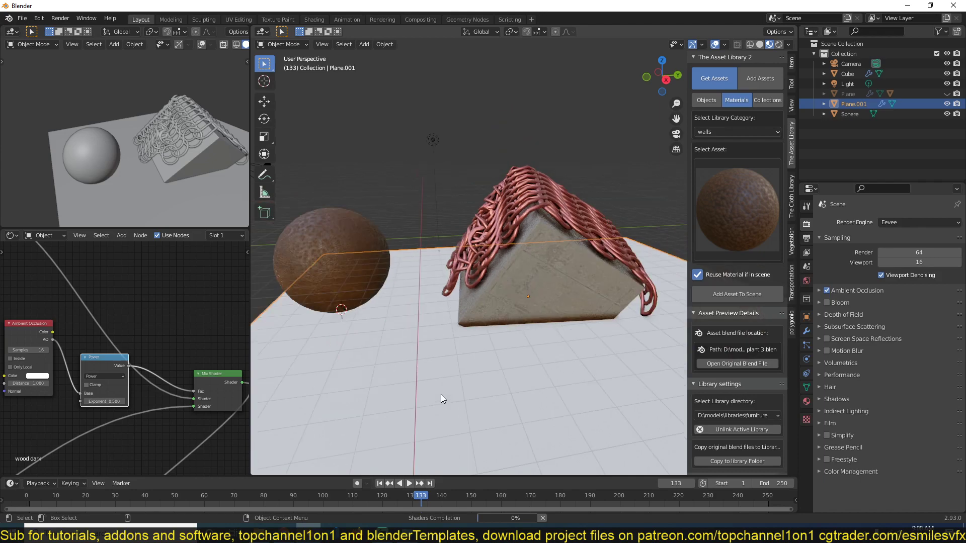
click(885, 223)
click(895, 257)
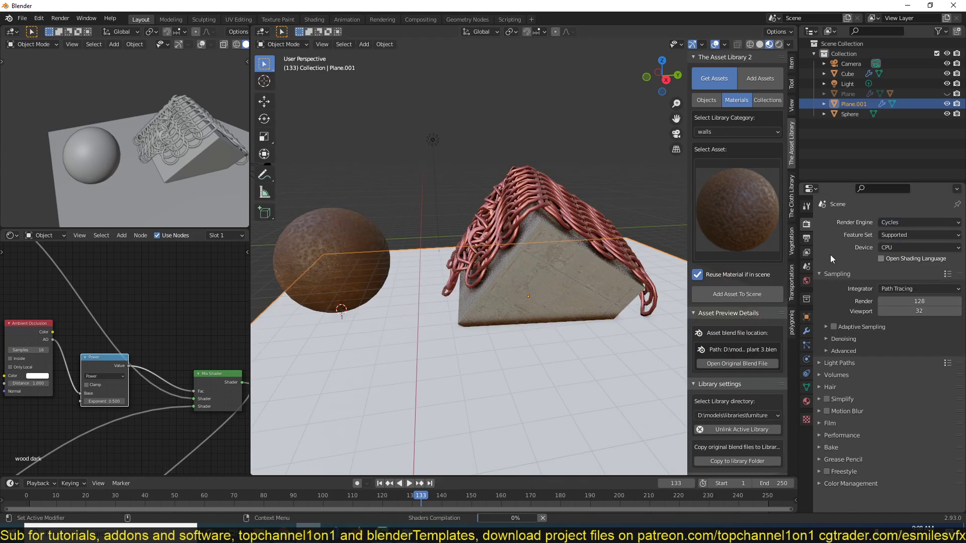
click(891, 247)
click(891, 246)
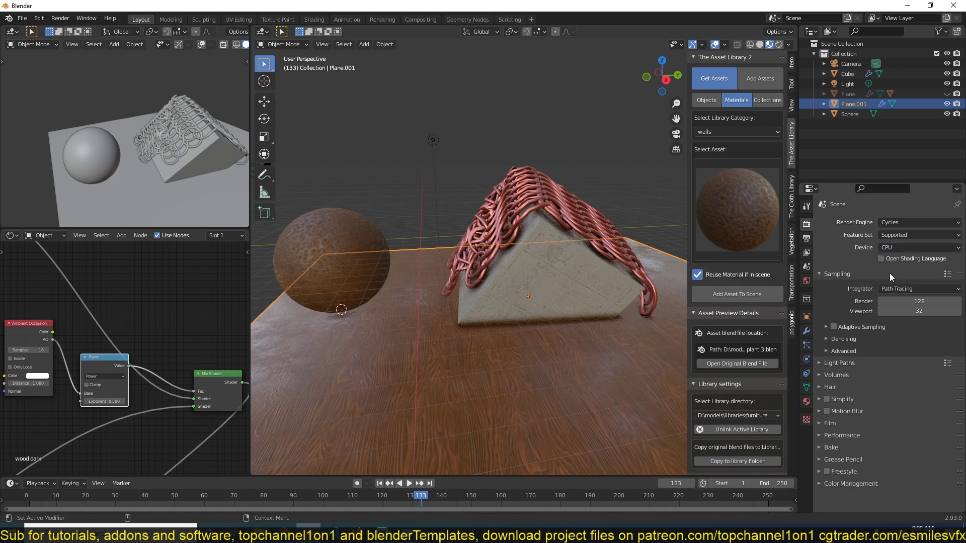
click(903, 249)
click(897, 269)
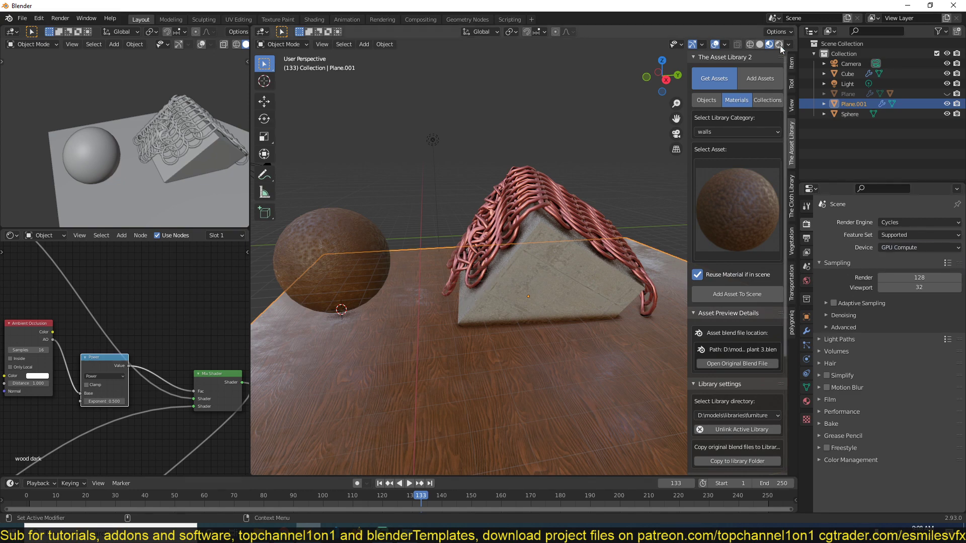
- Show the viewport in rendered shading and mark out a render region around the cube
key(ctrl+b)
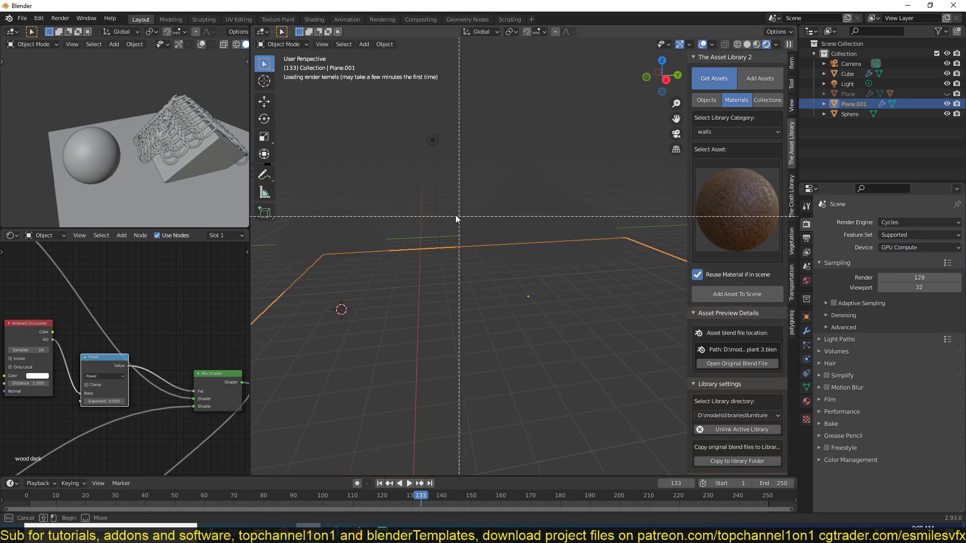
drag(414, 189, 589, 372)
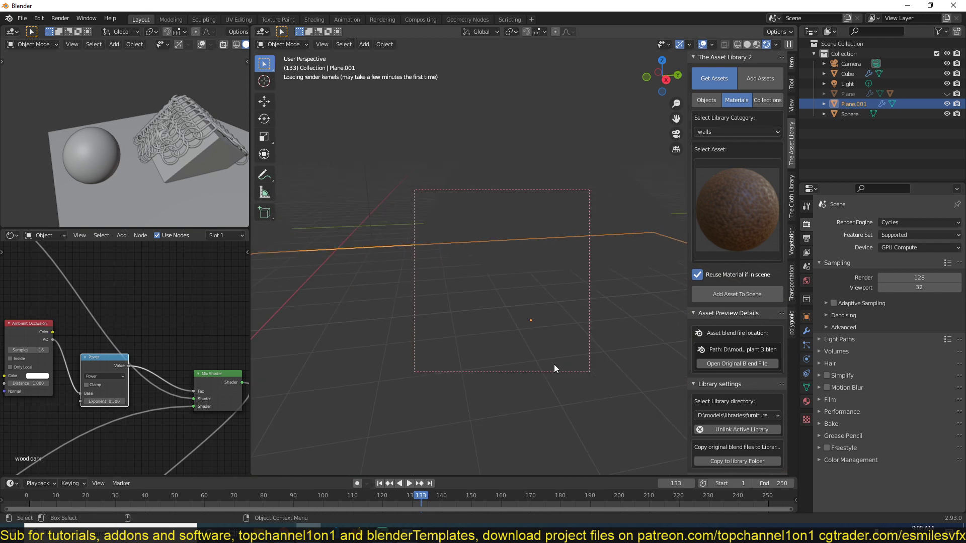
middle_drag(509, 364, 530, 372)
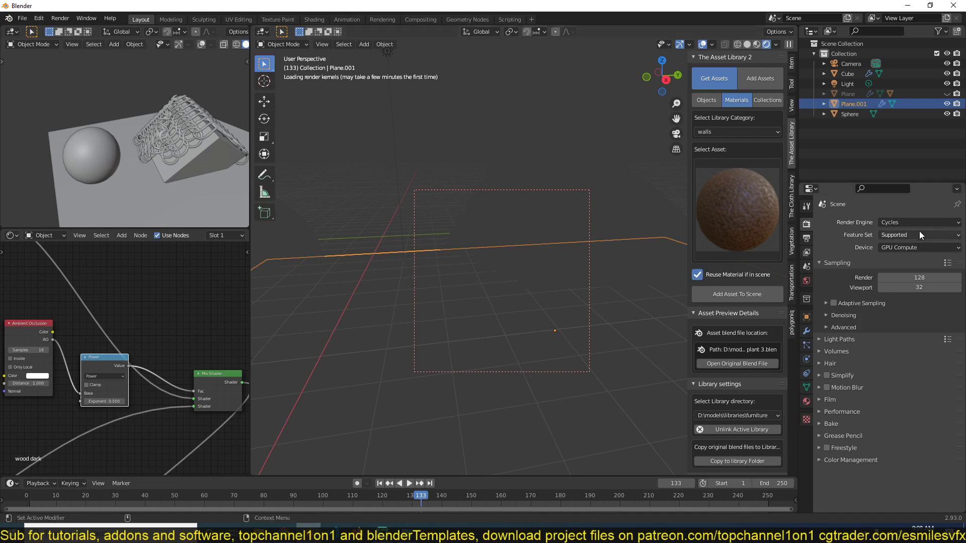
- Open the Cycles render device options
click(920, 246)
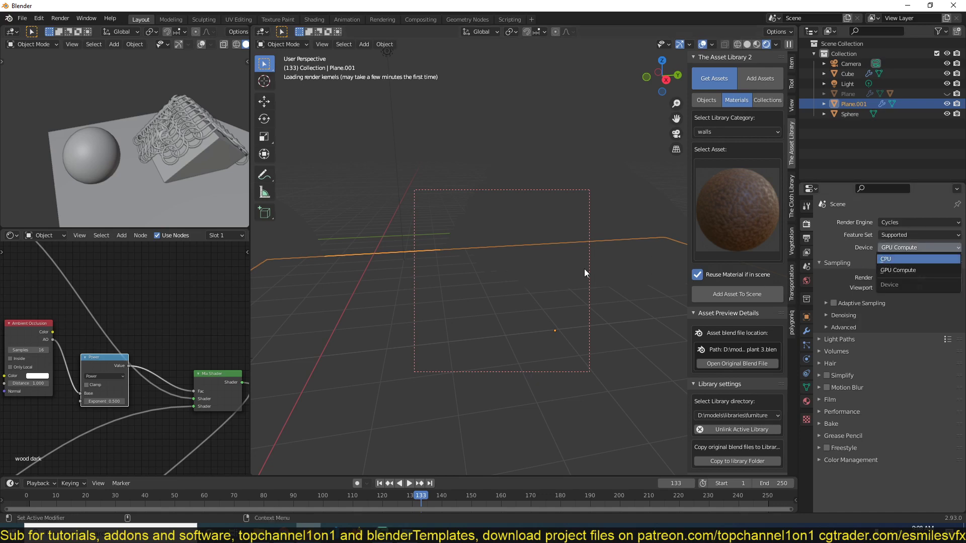